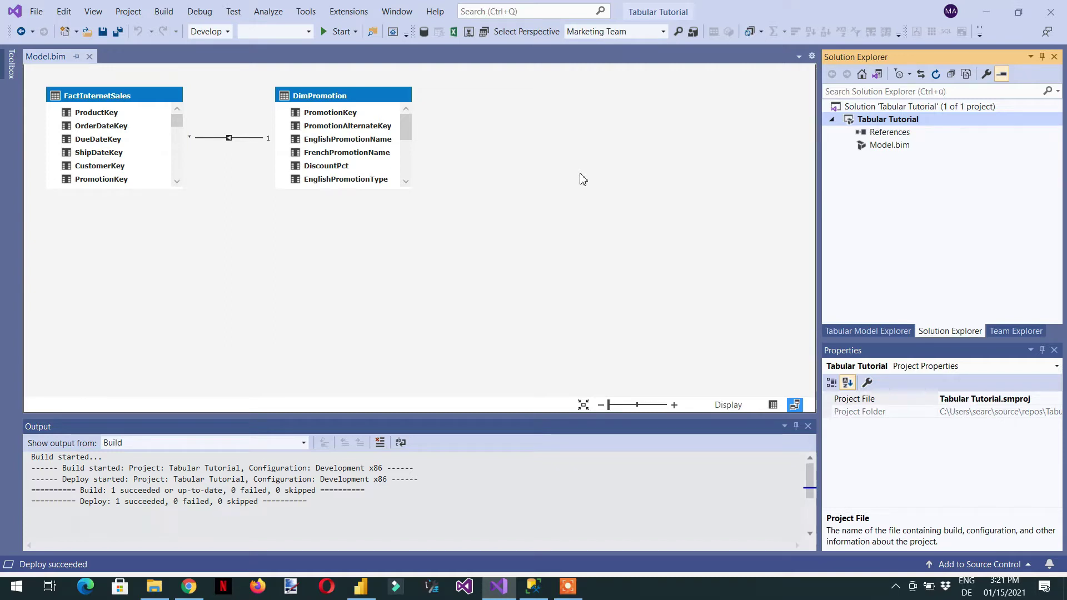
- Add German (Germany) -- (de-DE) to the tabular model's translations using Manage Translations
{"action": "left_click", "coordinate": [344, 12]}
{"action": "mouse_move", "coordinate": [359, 27]}
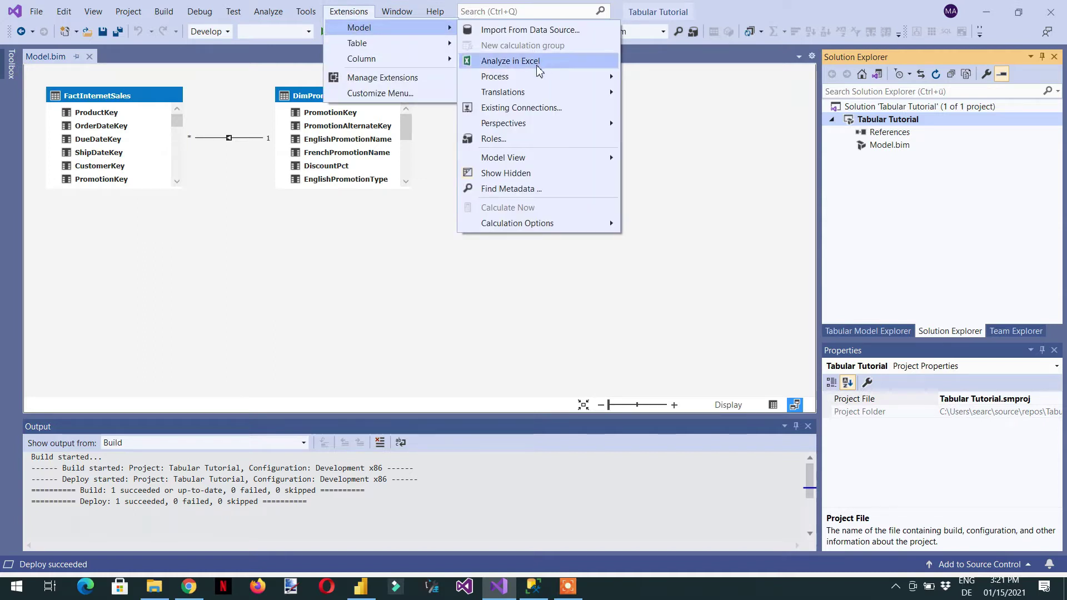
{"action": "mouse_move", "coordinate": [536, 80]}
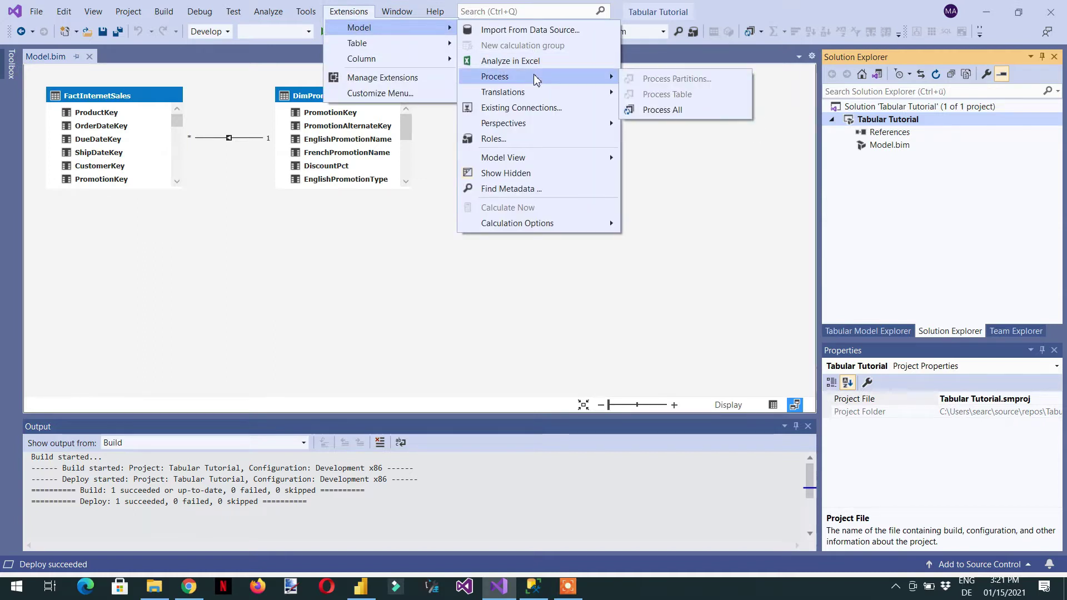
{"action": "mouse_move", "coordinate": [549, 98]}
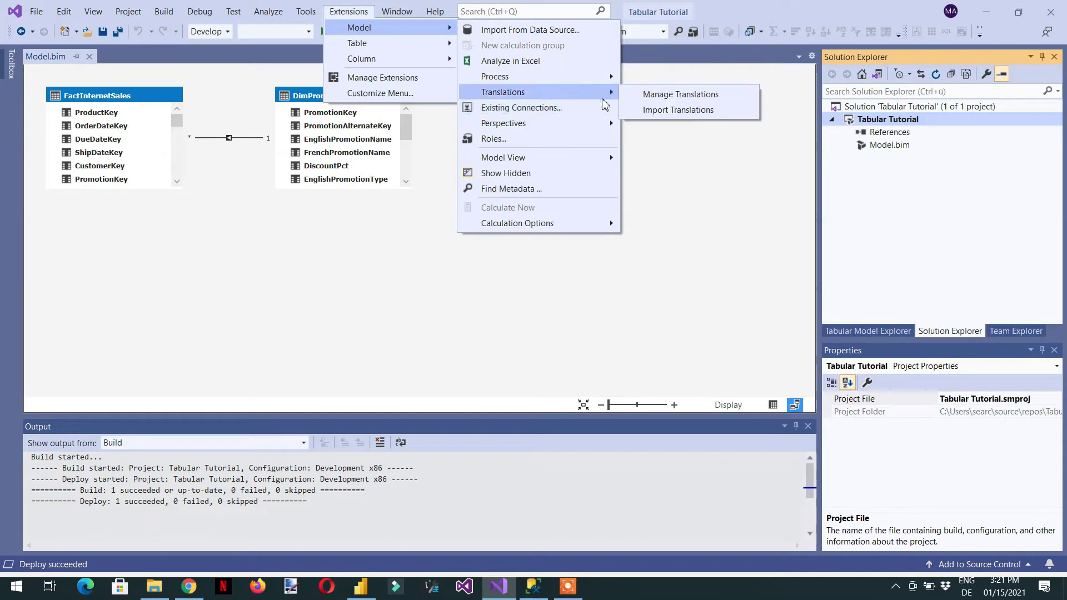
{"action": "left_click", "coordinate": [673, 100]}
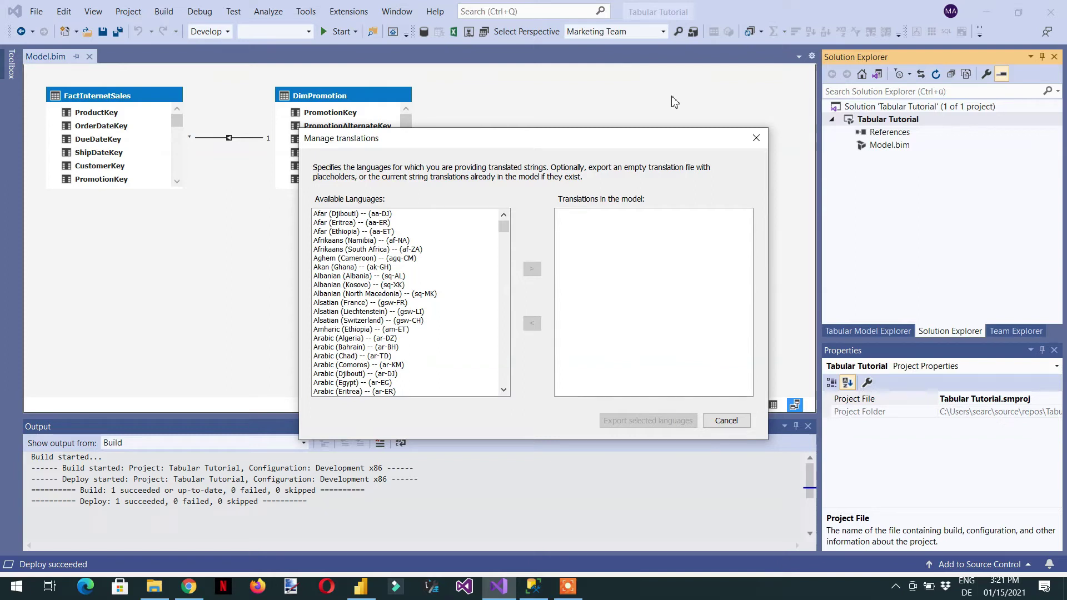
{"action": "left_click", "coordinate": [338, 285]}
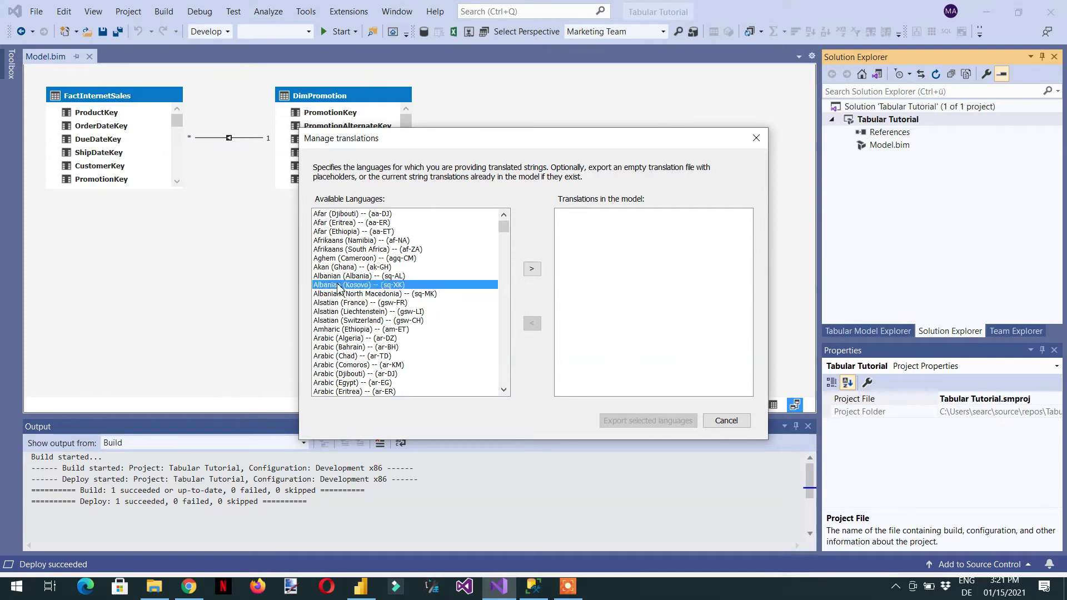
{"action": "key", "text": "g"}
{"action": "key", "text": "Down"}
{"action": "key", "text": "Down"}
{"action": "key", "text": "Down"}
{"action": "key", "text": "Down"}
{"action": "key", "text": "Down"}
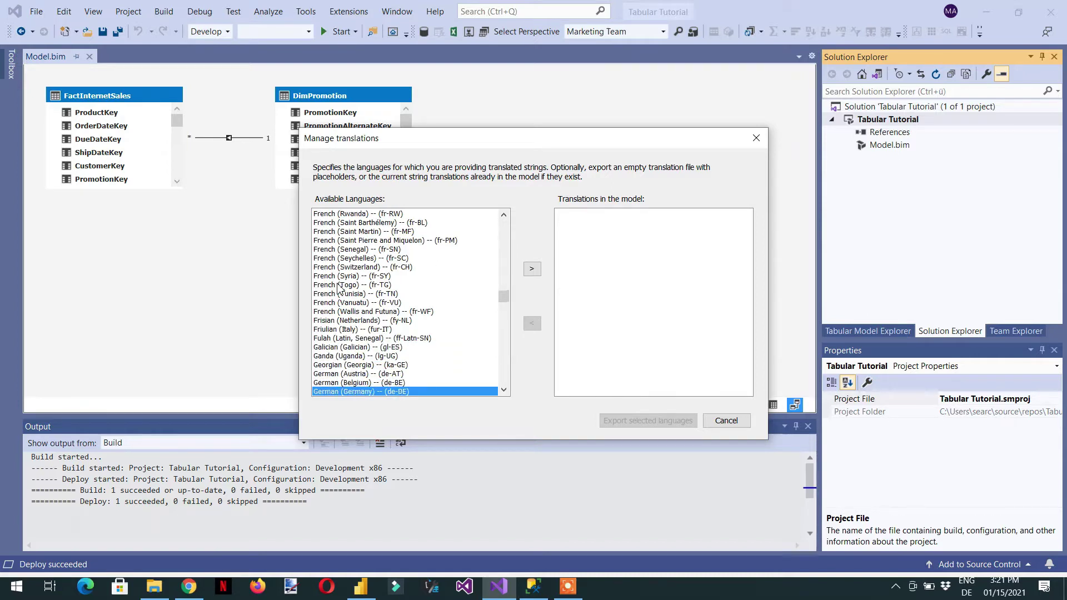
{"action": "left_click", "coordinate": [532, 270]}
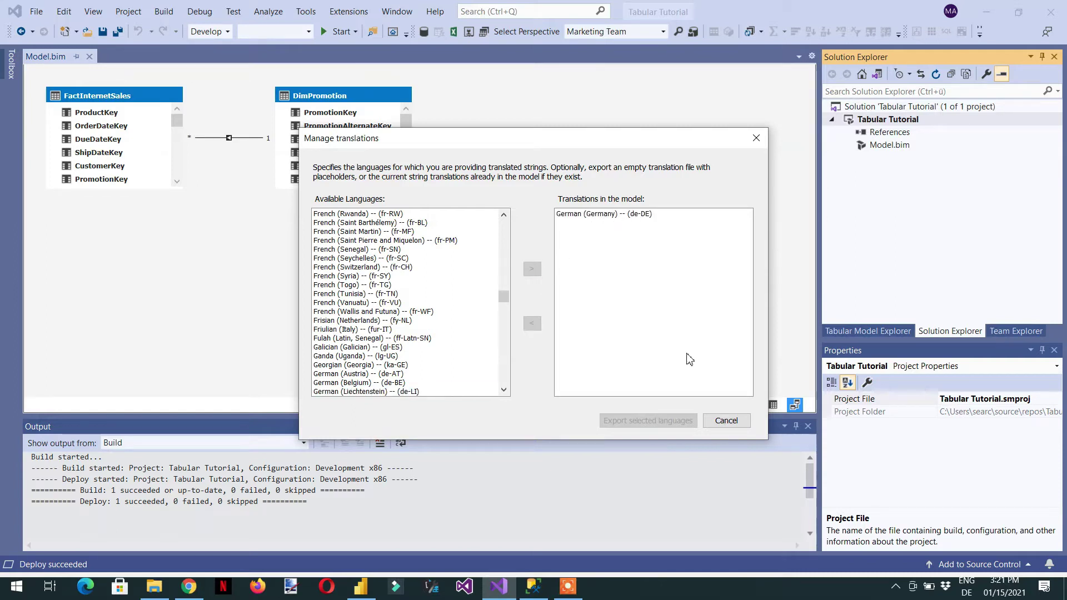
- Export the German (Germany) translation as a JSON file named "German Translations" in the C: drive's "tmp files" folder
{"action": "left_click", "coordinate": [604, 216]}
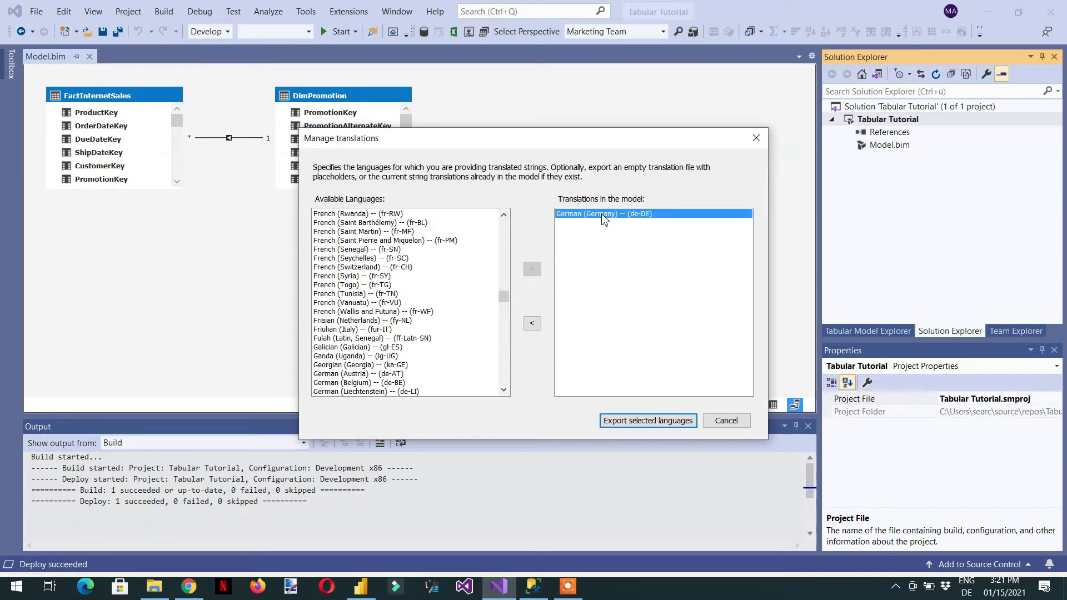
{"action": "left_click", "coordinate": [638, 421]}
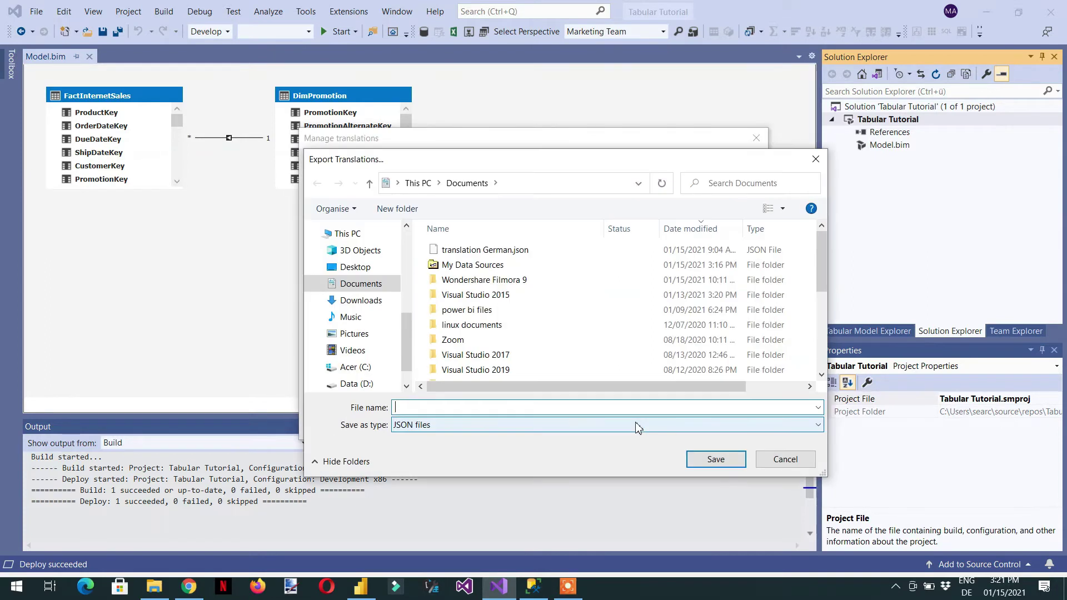
{"action": "left_click", "coordinate": [363, 368]}
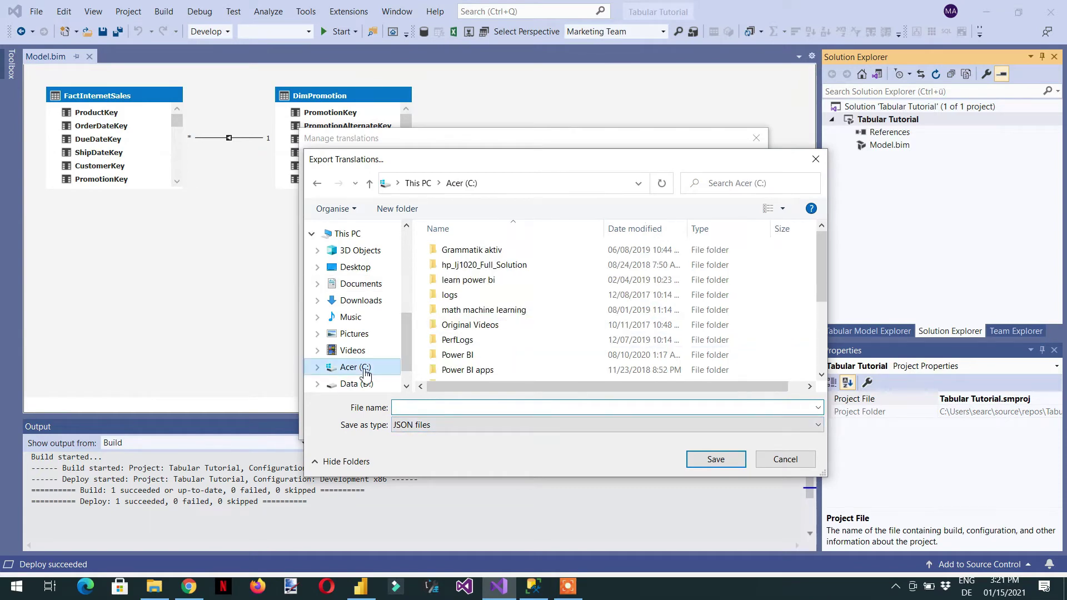
{"action": "left_click", "coordinate": [447, 355]}
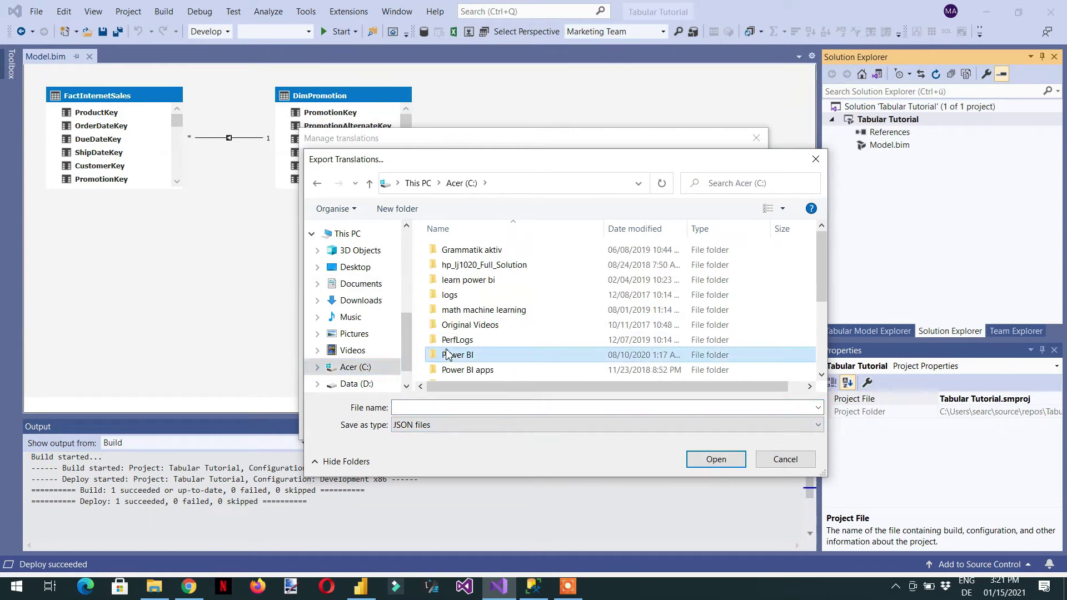
{"action": "scroll", "coordinate": [447, 356], "scroll_direction": "down", "scroll_amount": 3}
{"action": "left_click", "coordinate": [447, 349]}
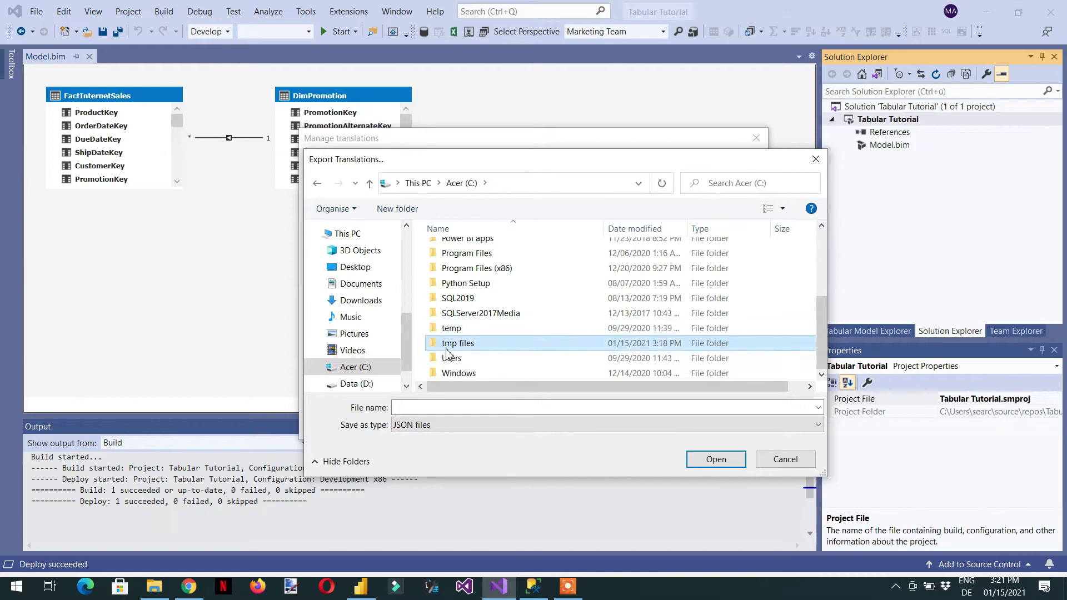
{"action": "double_click", "coordinate": [448, 344]}
{"action": "left_click", "coordinate": [489, 410]}
{"action": "type", "text": "German Translations"}
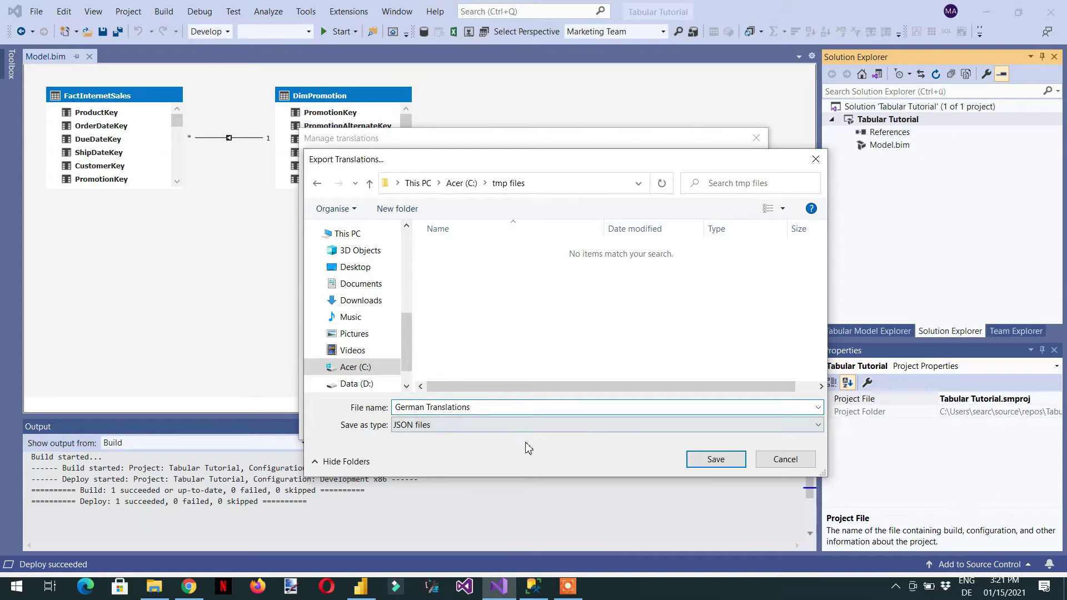
{"action": "left_click", "coordinate": [716, 461]}
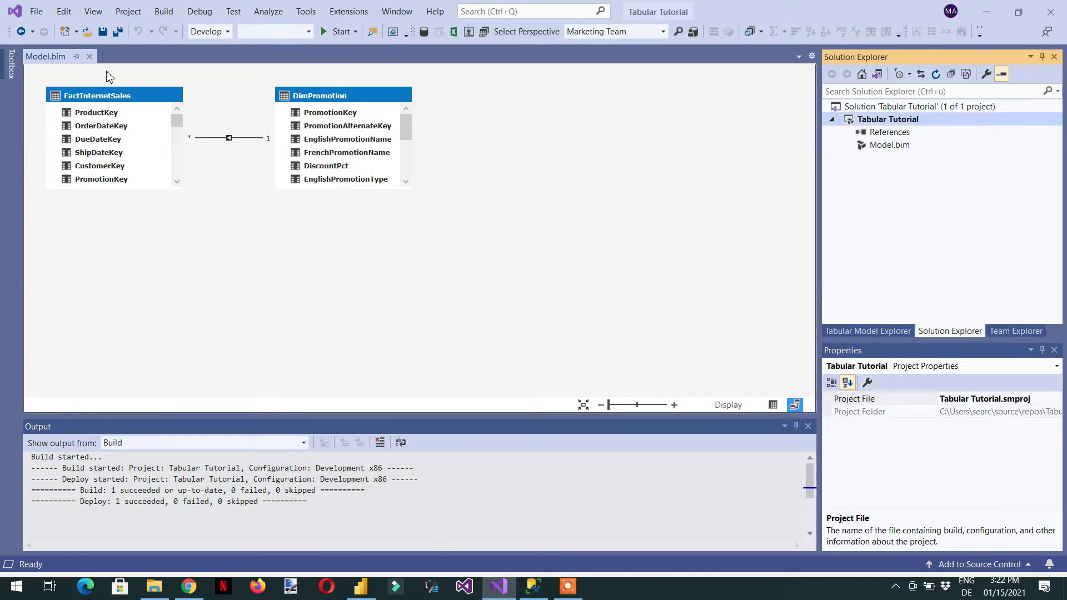
- Open the exported German Translations.json file from the "tmp files" folder for editing
{"action": "left_click", "coordinate": [37, 12]}
{"action": "mouse_move", "coordinate": [57, 46]}
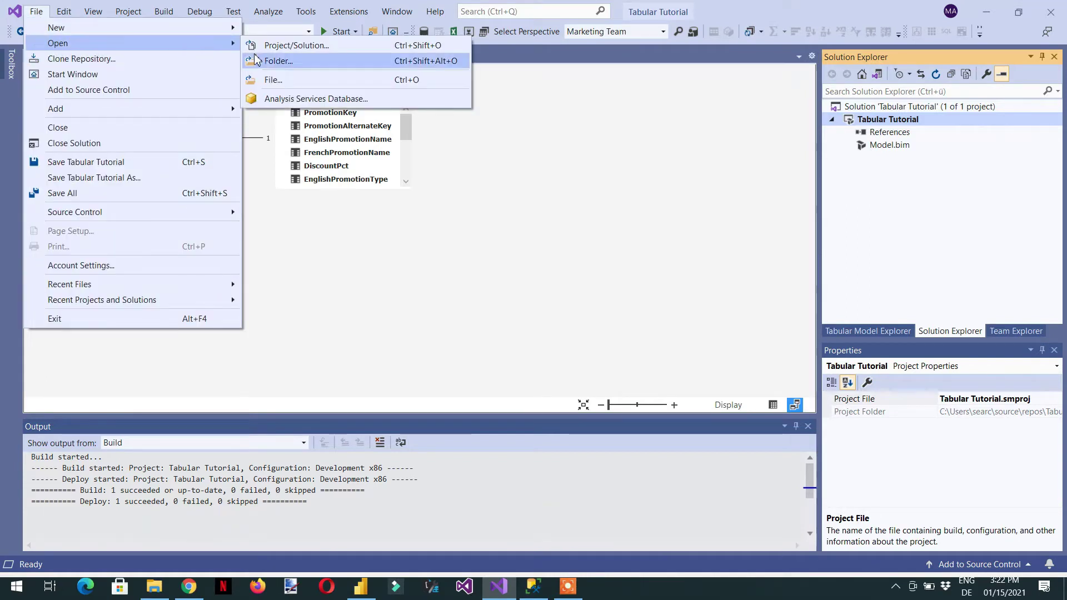
{"action": "left_click", "coordinate": [272, 78]}
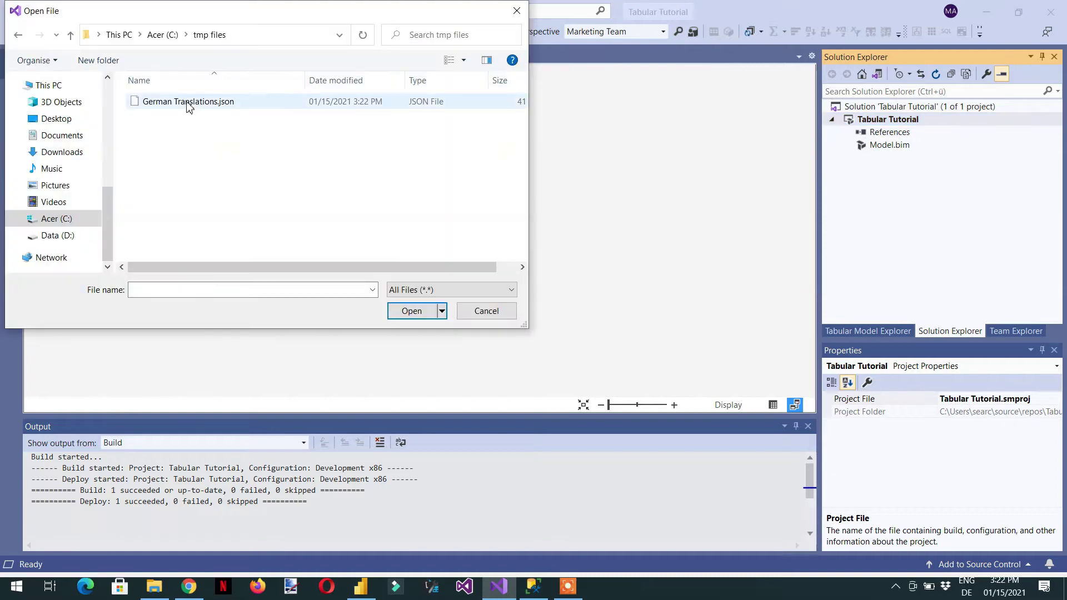
{"action": "double_click", "coordinate": [187, 103]}
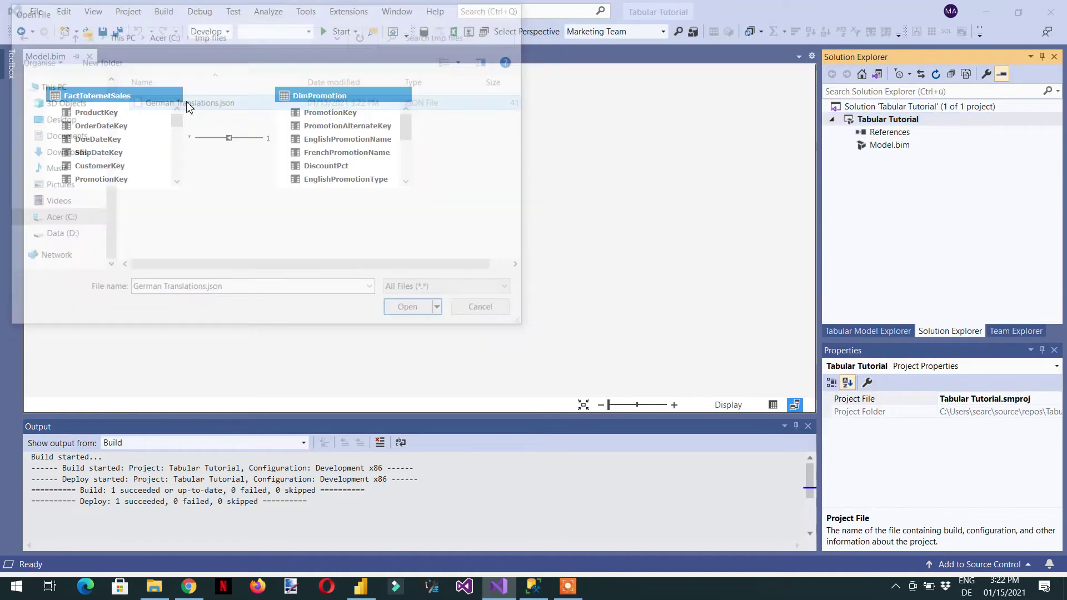
- Examine the JSON structure down to the de-DE culture's translation entries for the model, the Customer table and its columns
{"action": "left_click", "coordinate": [199, 166]}
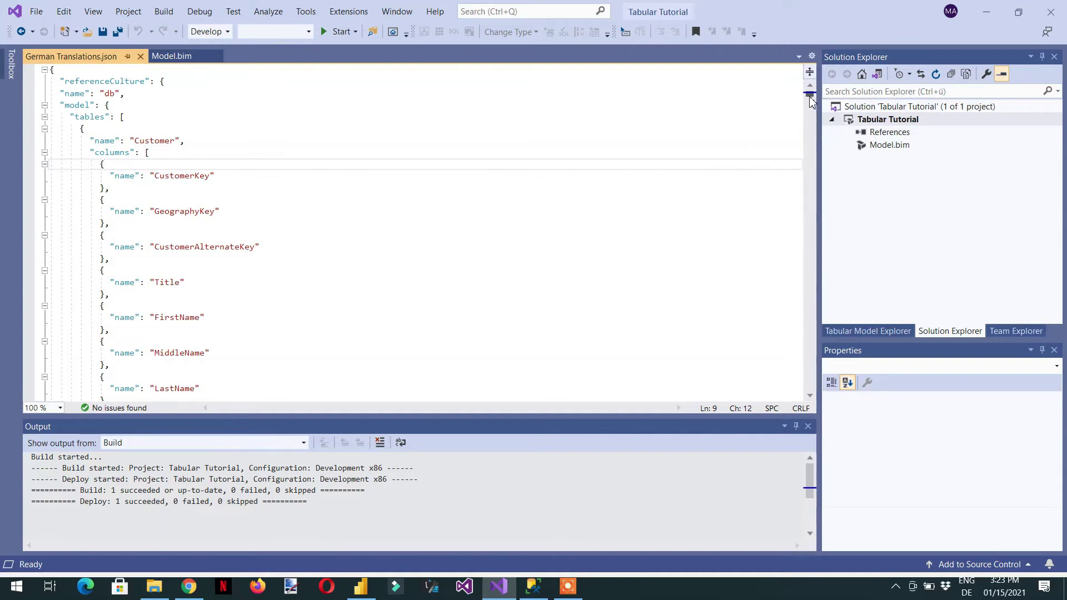
{"action": "scroll", "coordinate": [811, 113], "scroll_direction": "down", "scroll_amount": 14}
{"action": "left_click_drag", "start_coordinate": [810, 112], "coordinate": [811, 210]}
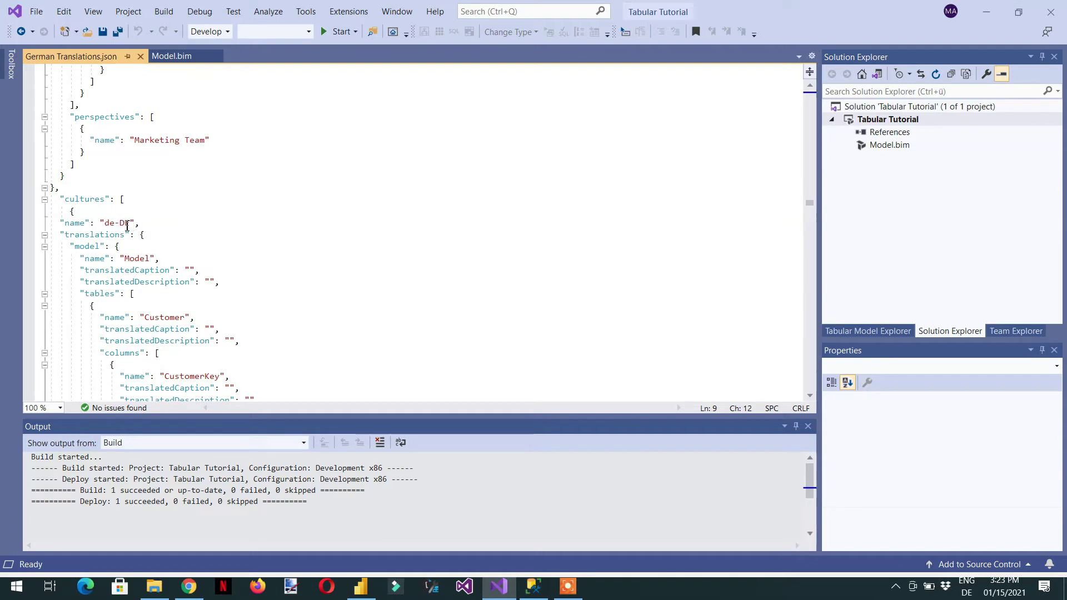
{"action": "left_click", "coordinate": [169, 269]}
{"action": "key", "text": "Down"}
{"action": "key", "text": "Down"}
{"action": "key", "text": "Down"}
{"action": "key", "text": "Down"}
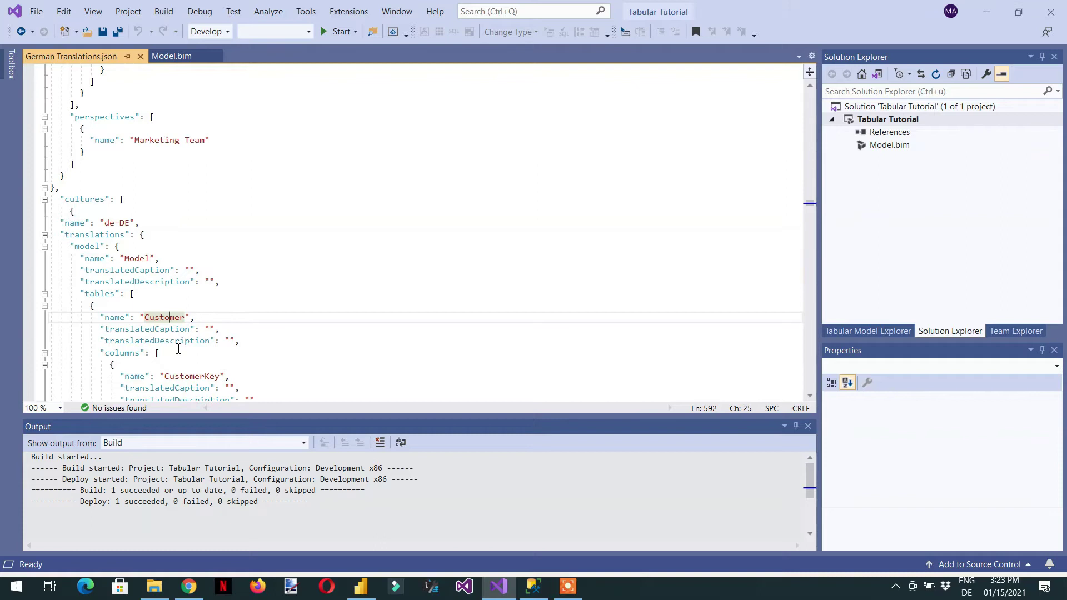
{"action": "key", "text": "Down"}
{"action": "key", "text": "Down"}
{"action": "key", "text": "Down"}
{"action": "key", "text": "Down"}
{"action": "key", "text": "Down"}
{"action": "key", "text": "Down"}
{"action": "key", "text": "Down"}
{"action": "key", "text": "Down"}
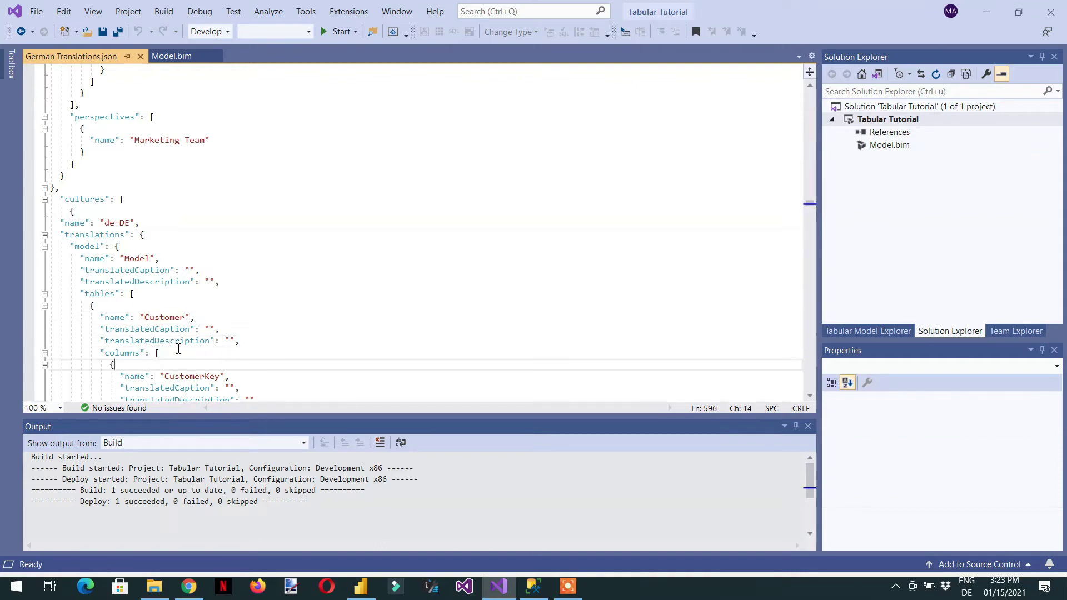
{"action": "key", "text": "Down"}
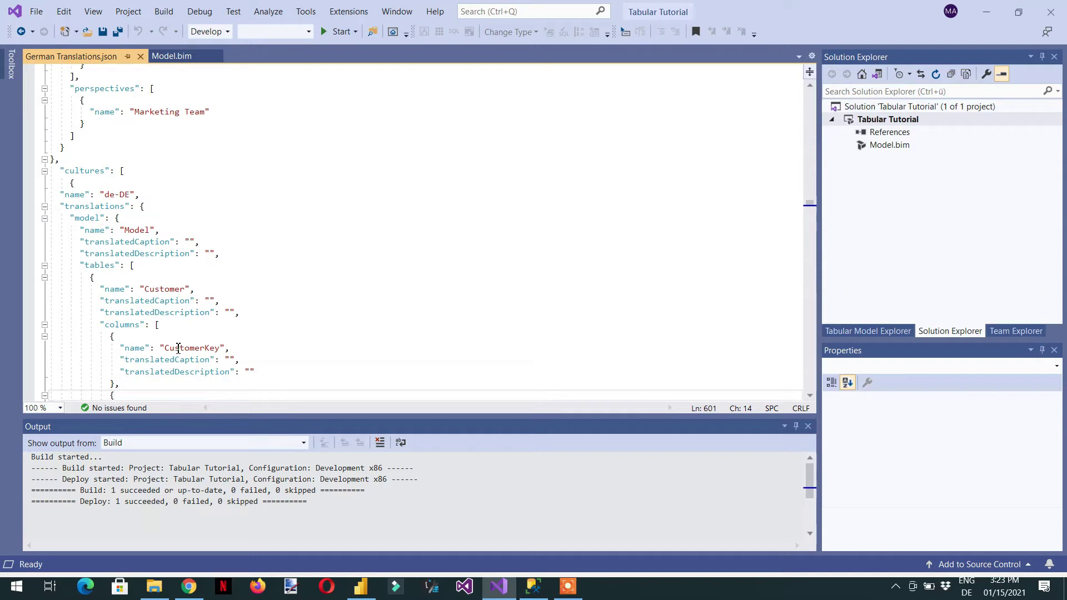
{"action": "key", "text": "Down"}
{"action": "key", "text": "Down"}
{"action": "key", "text": "Down"}
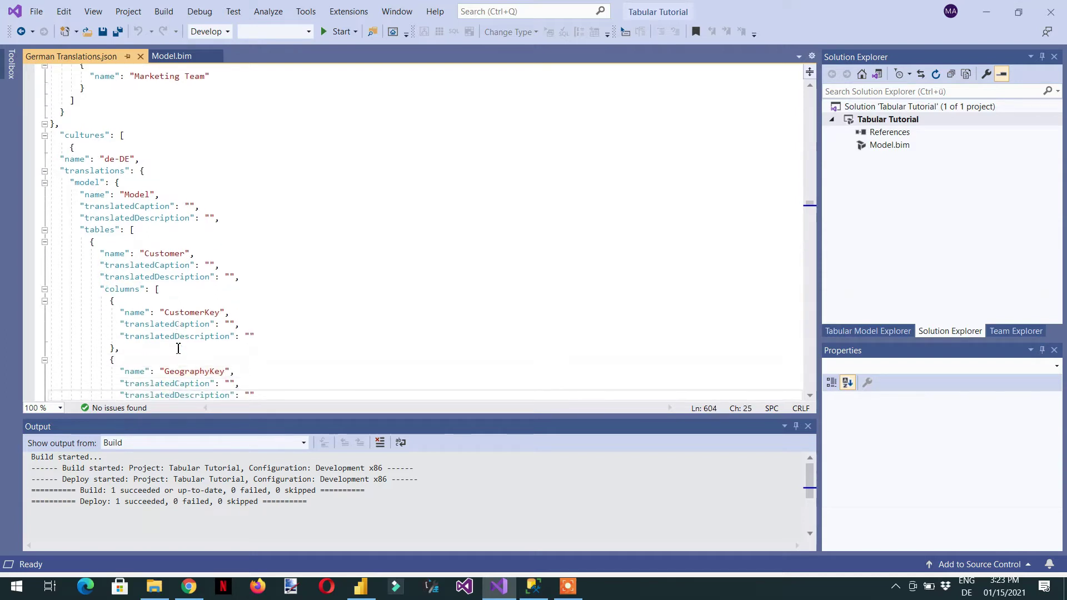
- Set the Customer table's de-DE translatedCaption to "Kunde" and its translatedDescription to "German translation about Cutomer"
{"action": "left_click", "coordinate": [210, 266]}
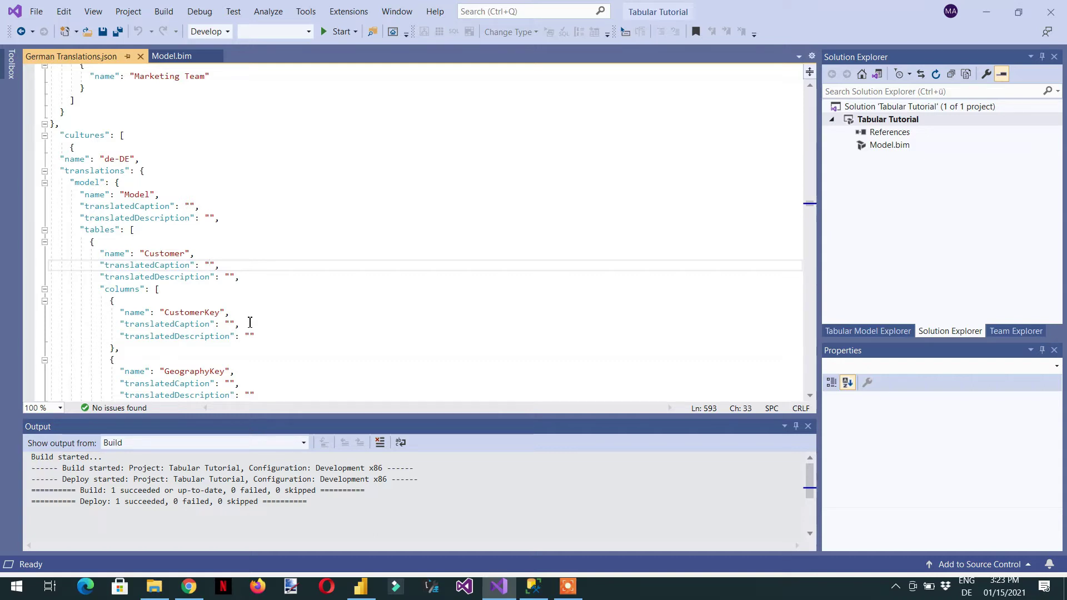
{"action": "type", "text": "Kunde"}
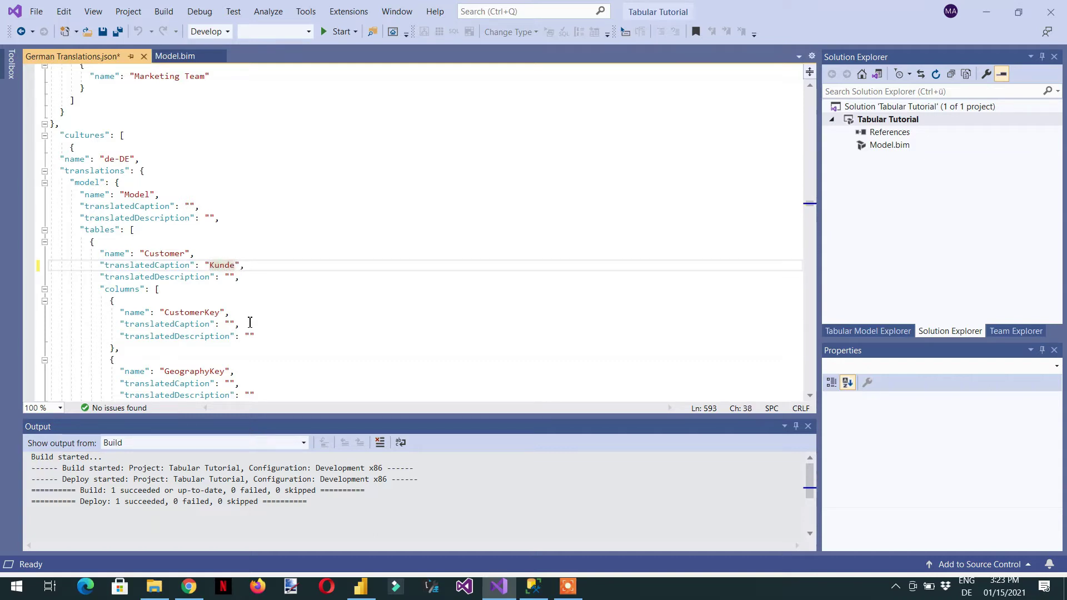
{"action": "left_click", "coordinate": [231, 277]}
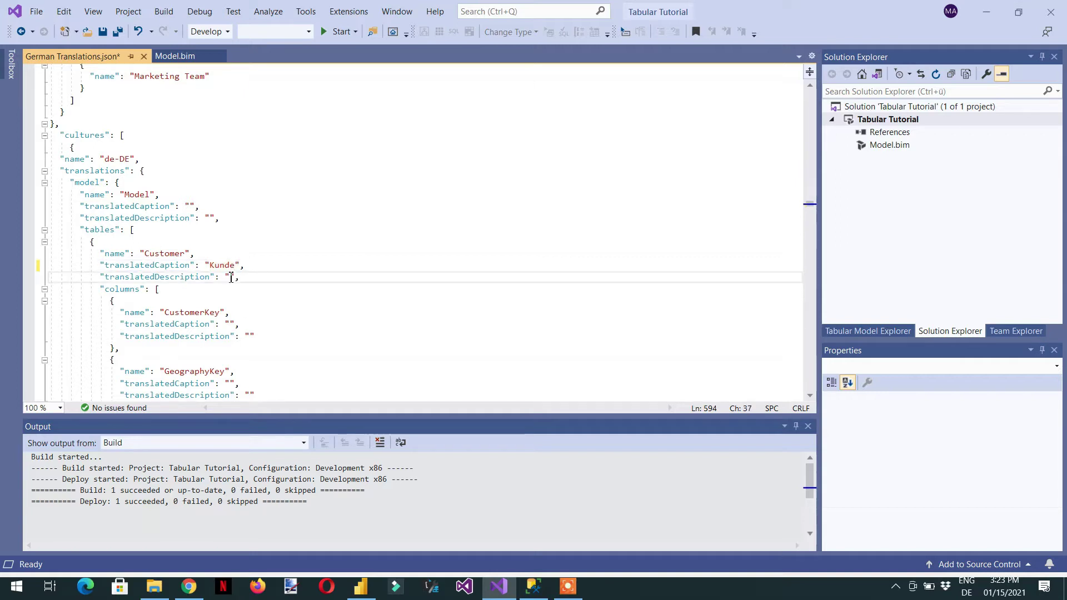
{"action": "type", "text": "German translation about "}
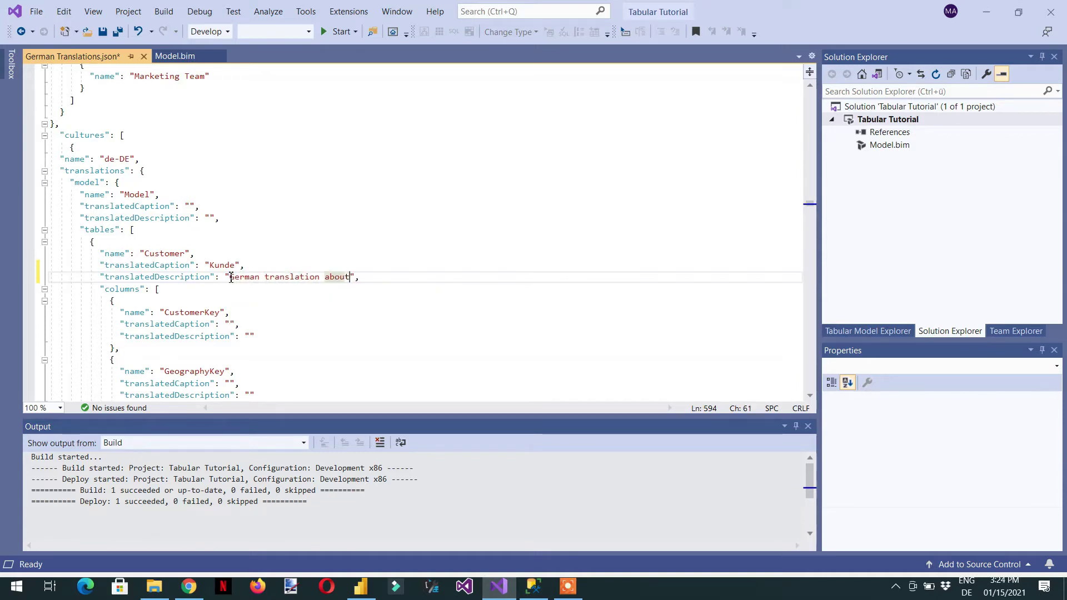
{"action": "type", "text": "Cutomer"}
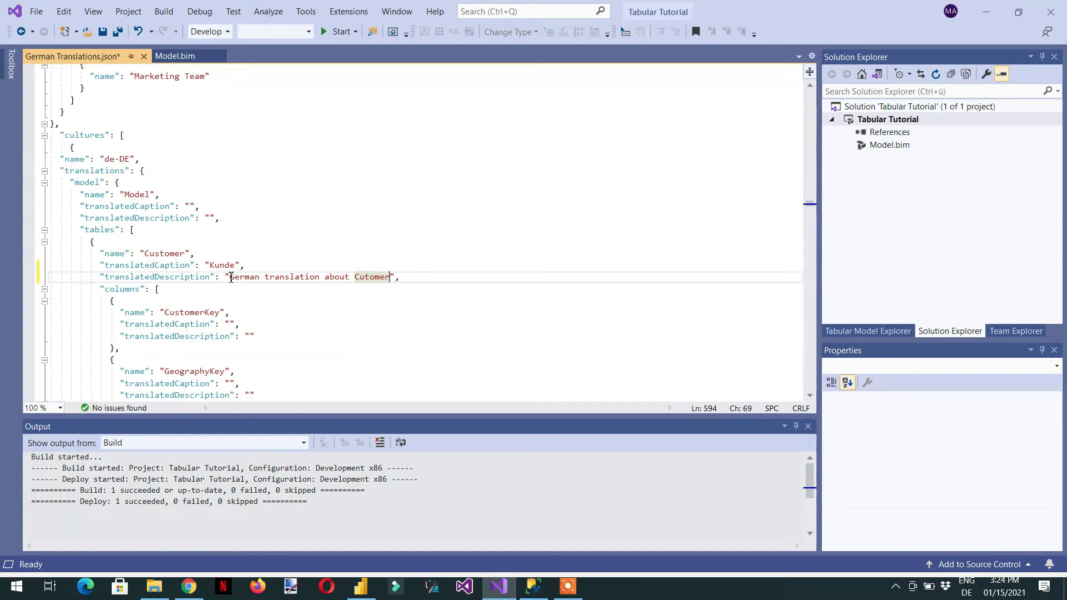
- Set the translatedCaption of the Customer table's FirstName column to "Vorname" in the de-DE translations
{"action": "key", "text": "Down"}
{"action": "key", "text": "Down"}
{"action": "key", "text": "Down"}
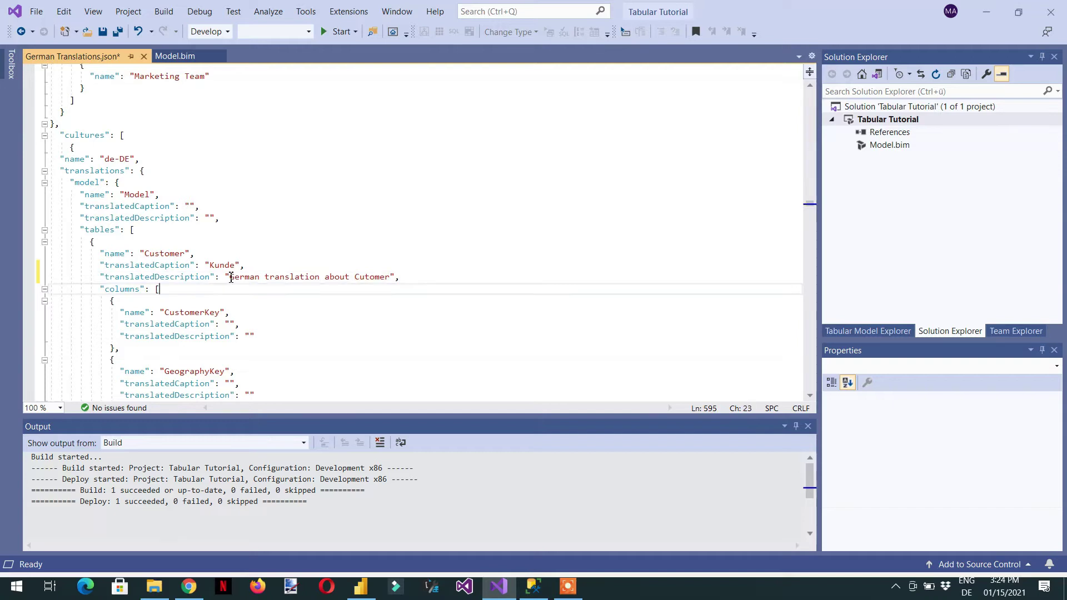
{"action": "key", "text": "Down"}
{"action": "key", "text": "Down"}
{"action": "key", "text": "Down"}
{"action": "key", "text": "Down"}
{"action": "key", "text": "Down"}
{"action": "key", "text": "Down"}
{"action": "key", "text": "Down"}
{"action": "key", "text": "Down"}
{"action": "key", "text": "Down"}
{"action": "key", "text": "Down"}
{"action": "key", "text": "Down"}
{"action": "key", "text": "Down"}
{"action": "key", "text": "Down"}
{"action": "key", "text": "Down"}
{"action": "key", "text": "Down"}
{"action": "key", "text": "Down"}
{"action": "key", "text": "Down"}
{"action": "key", "text": "Down"}
{"action": "key", "text": "Down"}
{"action": "key", "text": "Down"}
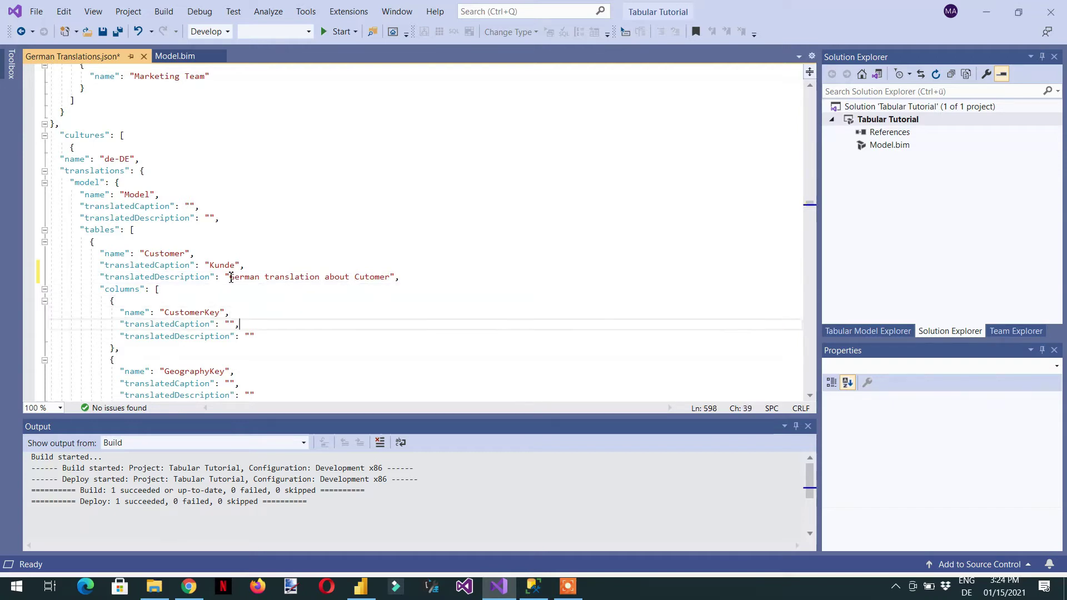
{"action": "key", "text": "Down"}
{"action": "key", "text": "Down"}
{"action": "key", "text": "Down"}
{"action": "key", "text": "Down"}
{"action": "key", "text": "Down"}
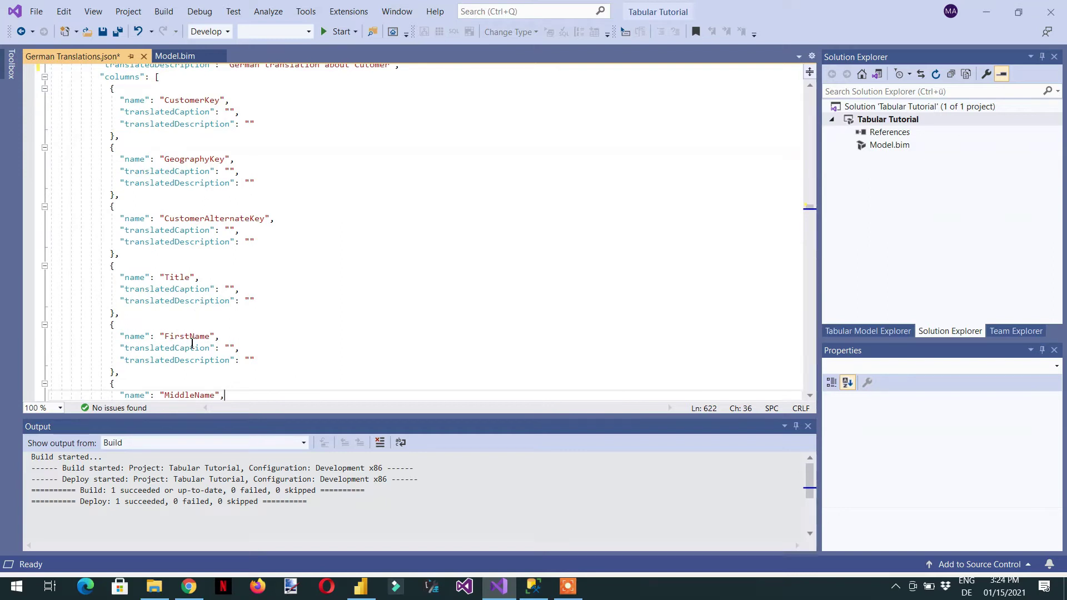
{"action": "left_click", "coordinate": [231, 348]}
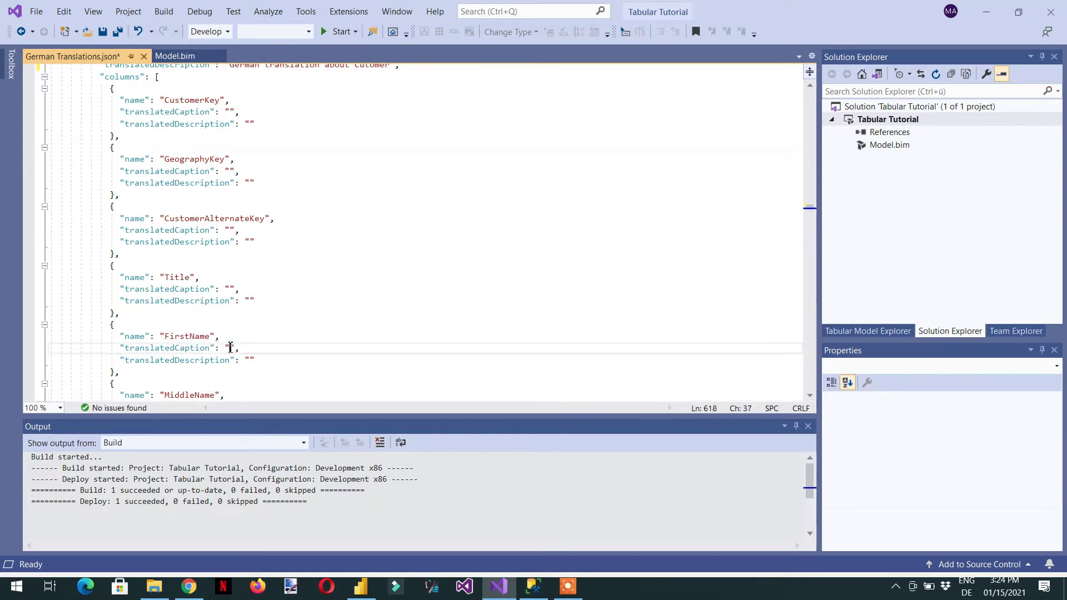
{"action": "type", "text": "Voran"}
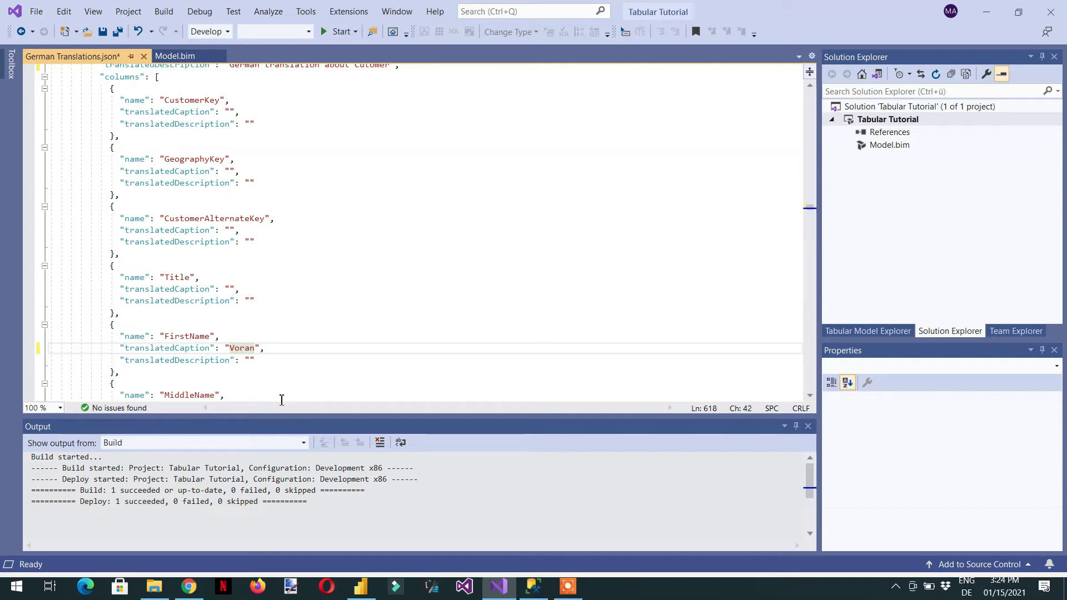
{"action": "key", "text": "BackSpace"}
{"action": "type", "text": "name"}
- Set the translatedDescription of the Customer table's FirstName column to "Vorname translation" in the de-DE translations
{"action": "key", "text": "Down"}
{"action": "key", "text": "Left"}
{"action": "type", "text": "Vor"}
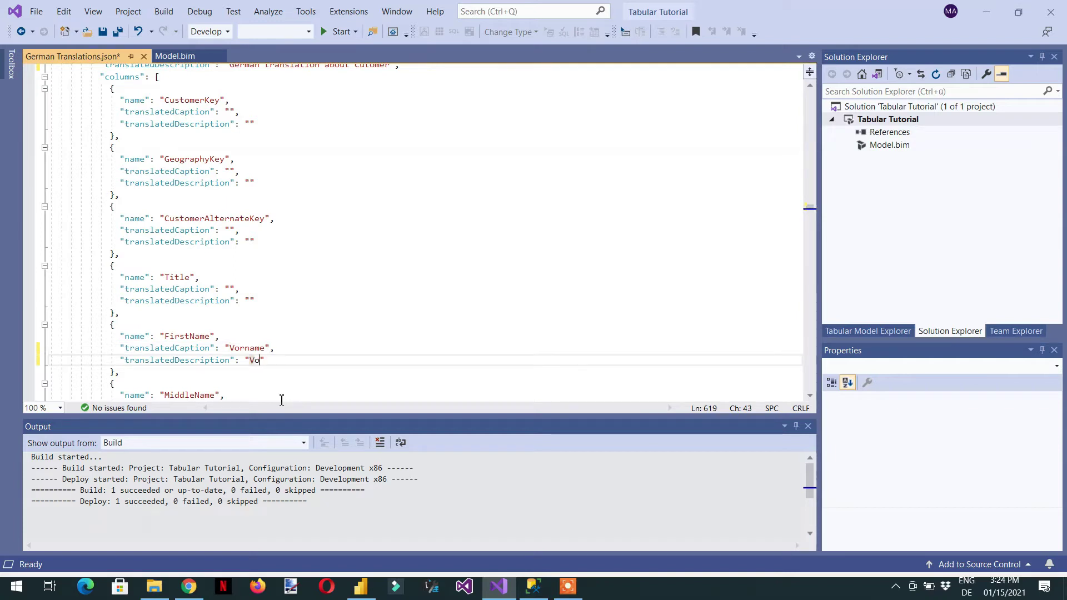
{"action": "type", "text": "name tras"}
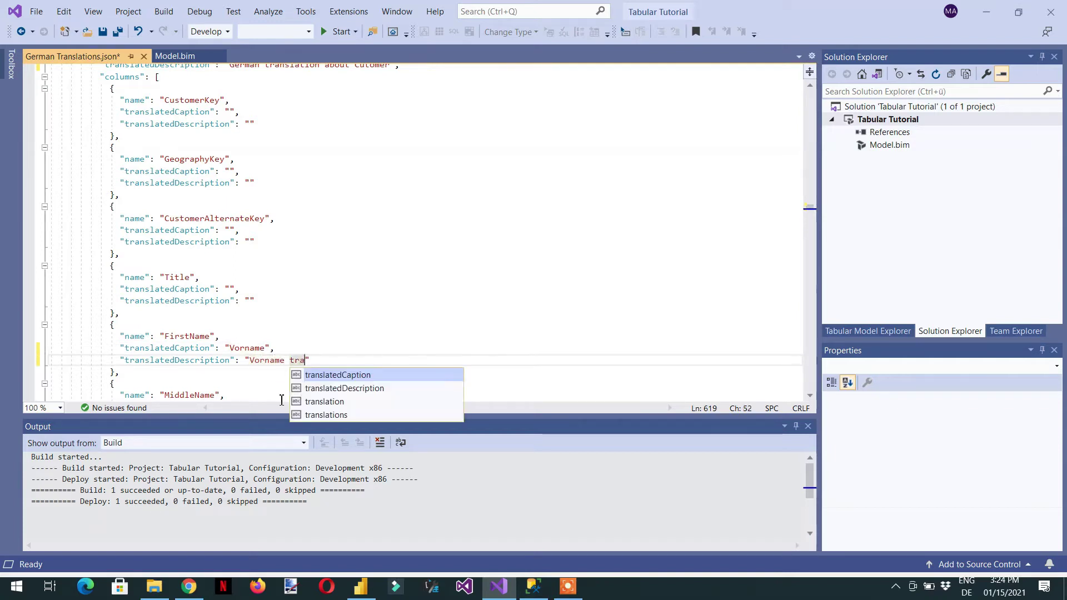
{"action": "type", "text": "nslation"}
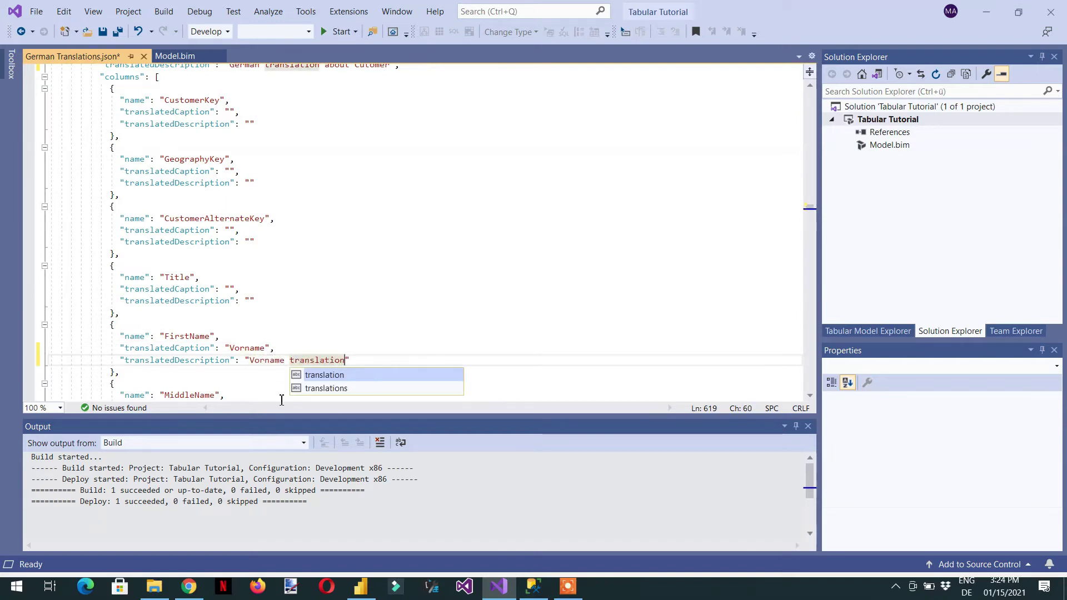
{"action": "key", "text": "Escape"}
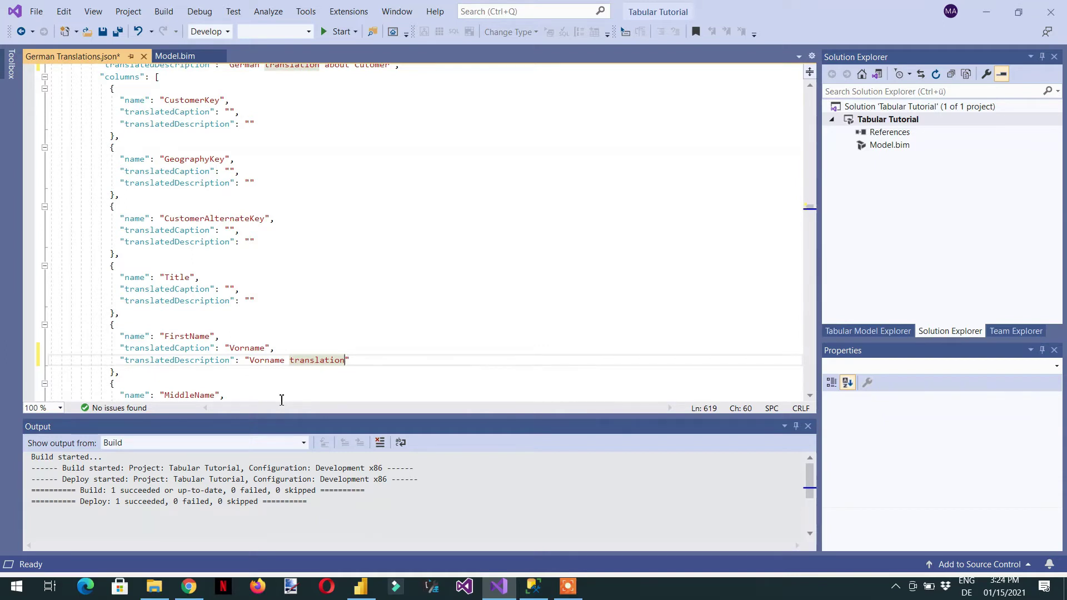
- Set the translatedCaption of the Customer table's LastName column to "Nachname" in the de-DE translations
{"action": "key", "text": "Down"}
{"action": "key", "text": "Down"}
{"action": "key", "text": "Down"}
{"action": "key", "text": "Down"}
{"action": "key", "text": "Down"}
{"action": "key", "text": "Down"}
{"action": "key", "text": "Down"}
{"action": "key", "text": "Down"}
{"action": "key", "text": "Down"}
{"action": "key", "text": "Down"}
{"action": "key", "text": "Down"}
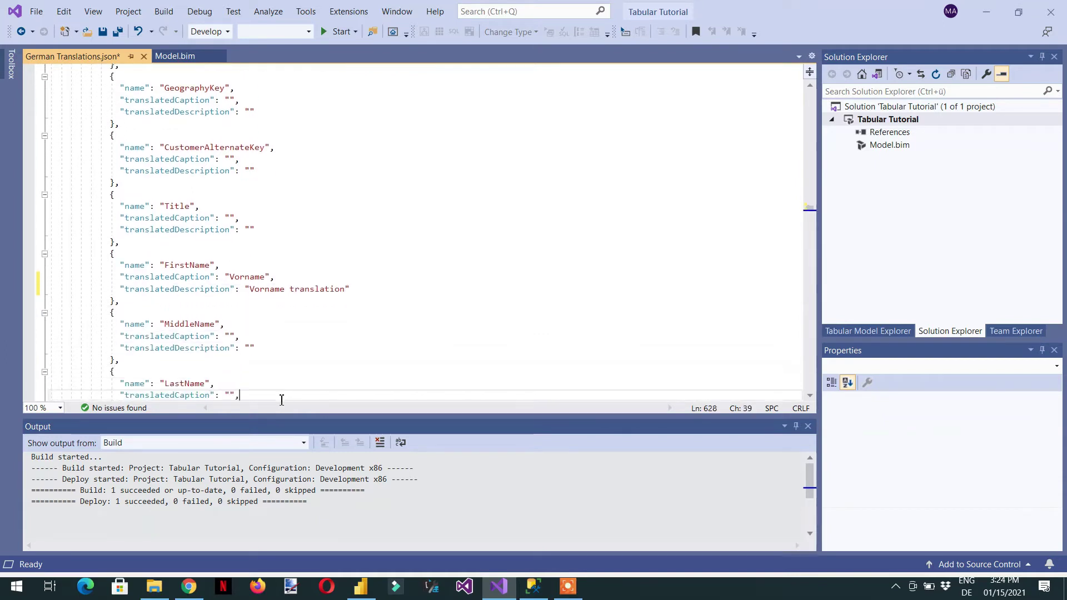
{"action": "key", "text": "Left"}
{"action": "key", "text": "Left"}
{"action": "key", "text": "Left"}
{"action": "key", "text": "Left"}
{"action": "key", "text": "Left"}
{"action": "key", "text": "Left"}
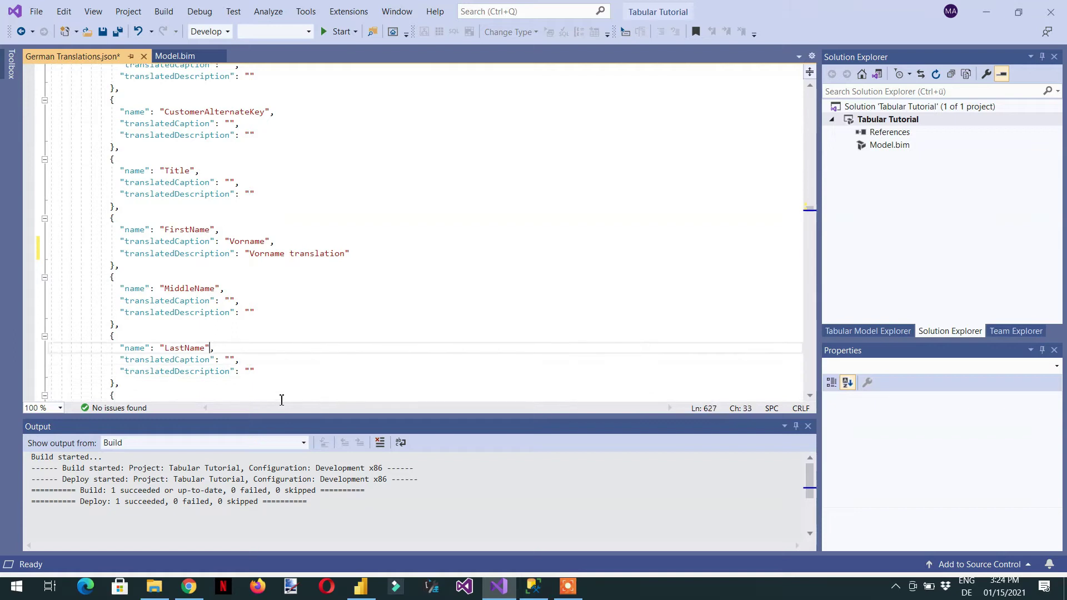
{"action": "type", "text": "Nachname"}
- Set the LastName column's translatedDescription to "Translation about Lastname"
{"action": "key", "text": "Down"}
{"action": "type", "text": "Trnslation"}
{"action": "key", "text": "BackSpace"}
{"action": "key", "text": "BackSpace"}
{"action": "key", "text": "BackSpace"}
{"action": "key", "text": "BackSpace"}
{"action": "key", "text": "BackSpace"}
{"action": "key", "text": "BackSpace"}
{"action": "key", "text": "BackSpace"}
{"action": "key", "text": "BackSpace"}
{"action": "type", "text": "anslation about "}
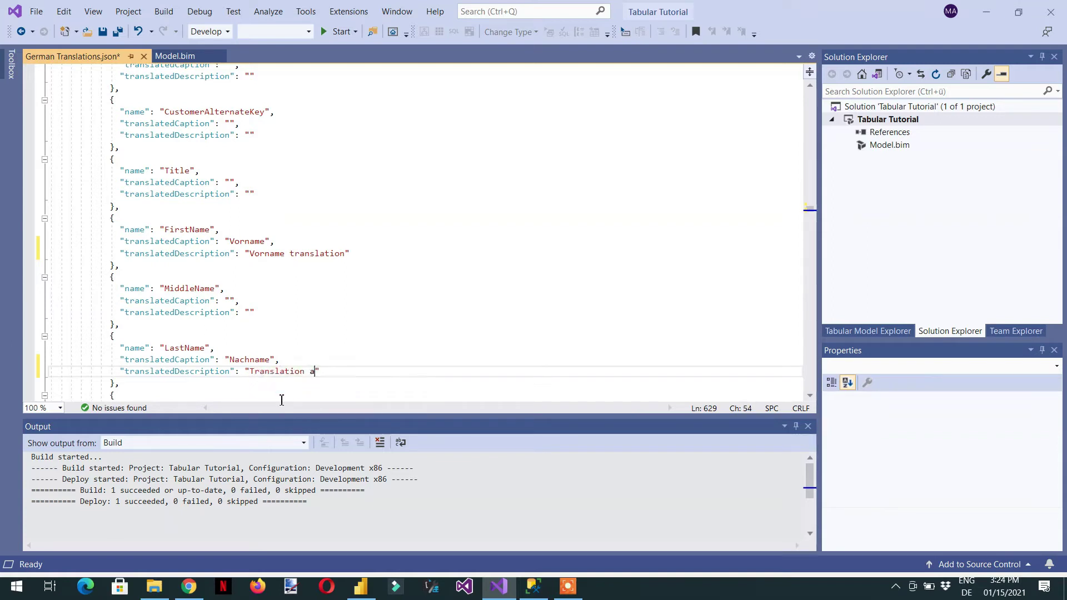
{"action": "type", "text": "Lastnam"}
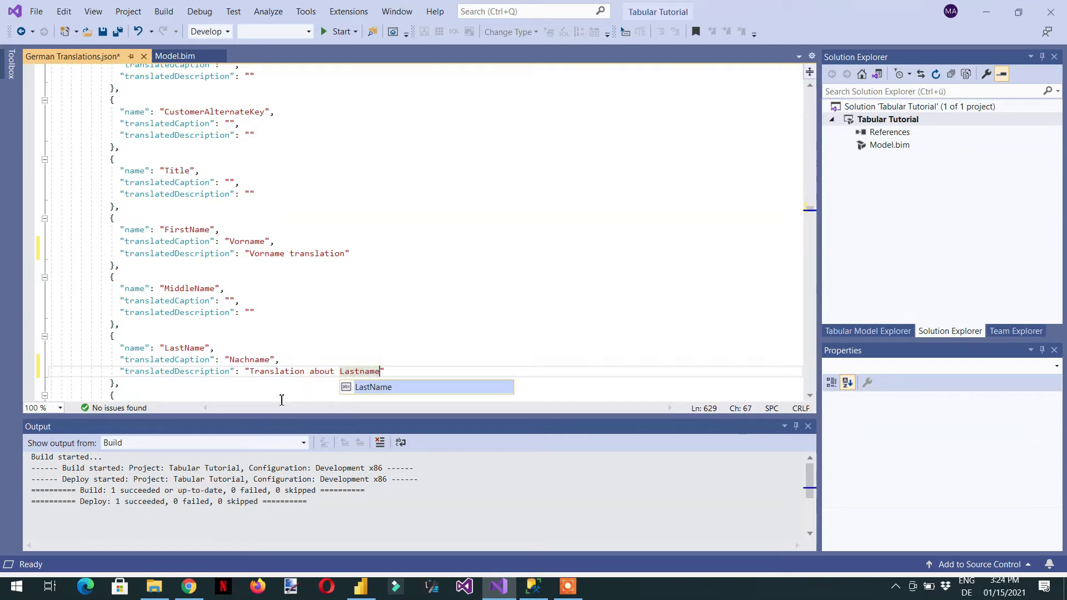
{"action": "type", "text": "e"}
- Save the edited German Translations.json file and close it
{"action": "left_click", "coordinate": [328, 332]}
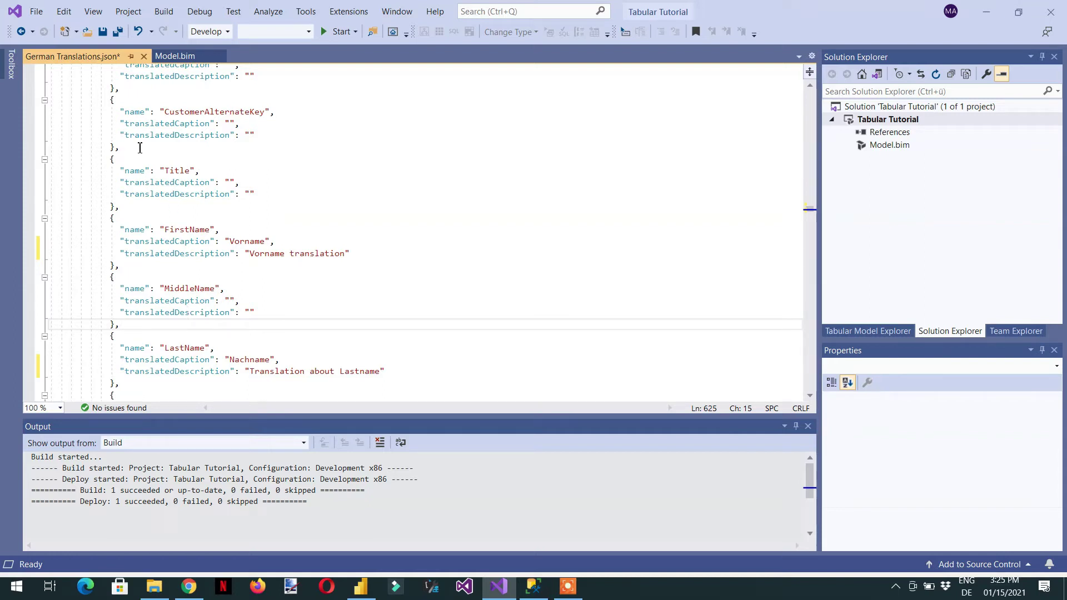
{"action": "left_click", "coordinate": [117, 32]}
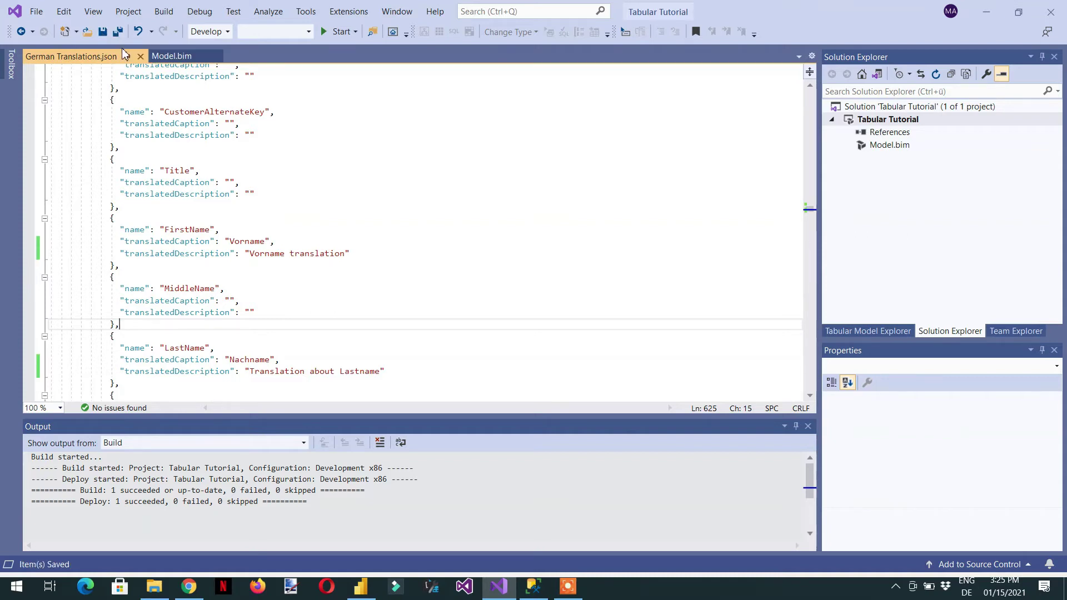
{"action": "left_click", "coordinate": [141, 57]}
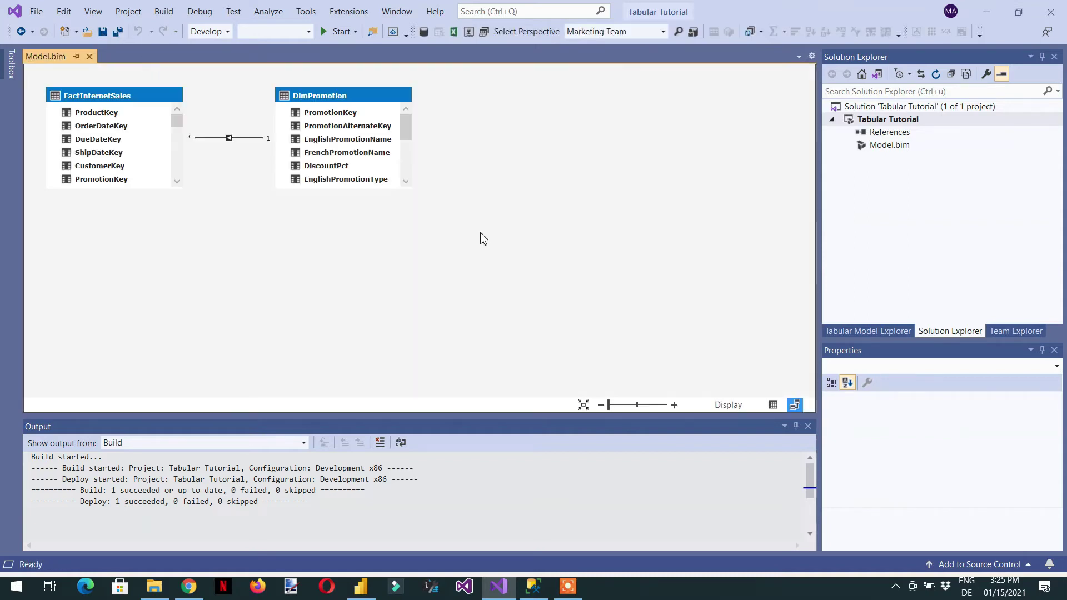
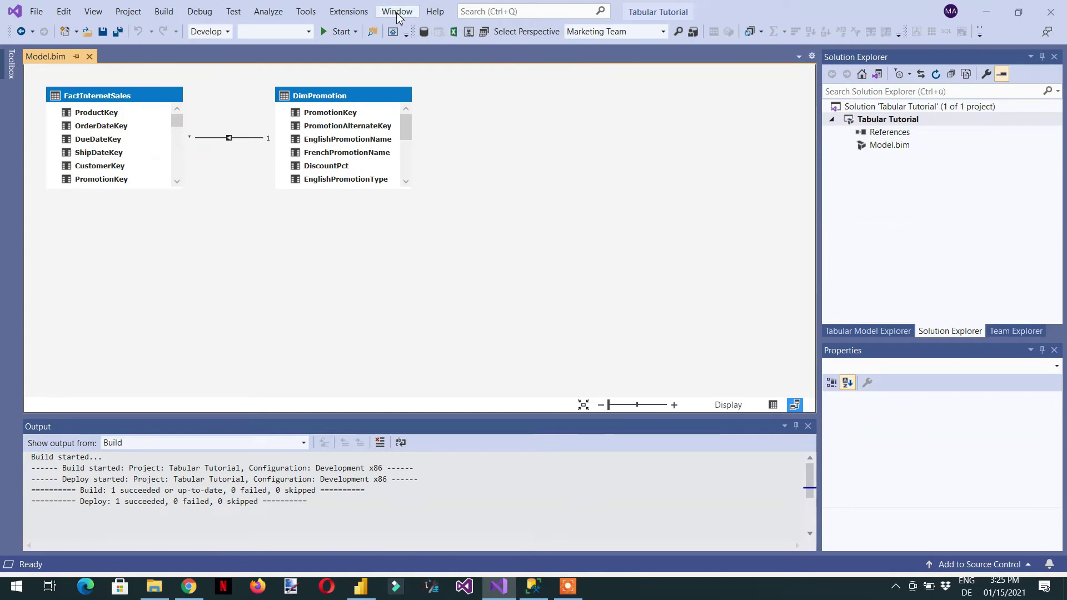
- Start importing translations into the model and choose German Translations.json from the "tmp files" folder as the source
{"action": "left_click", "coordinate": [358, 12]}
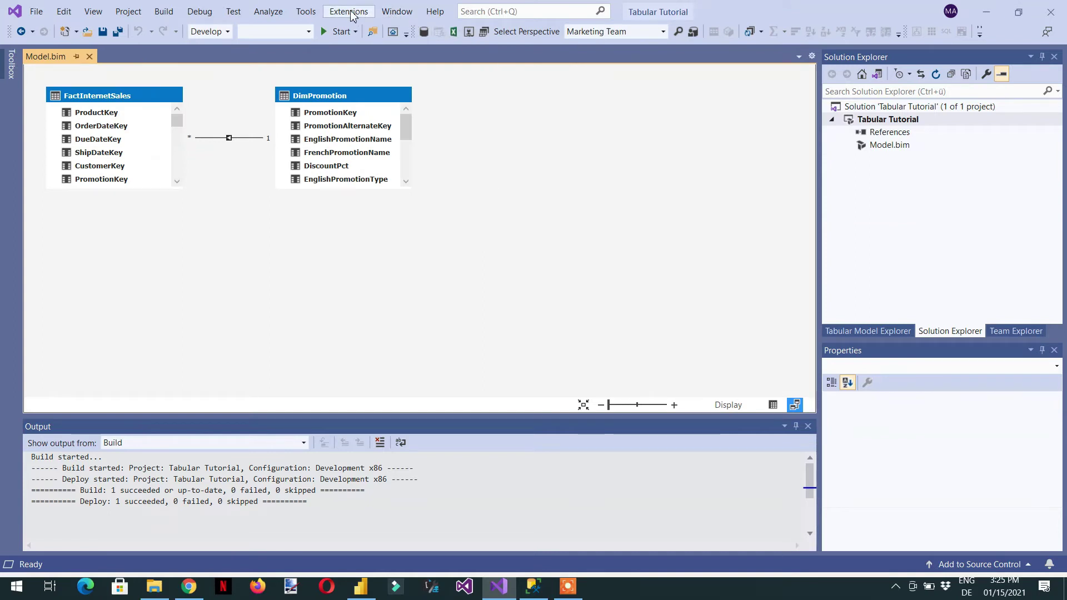
{"action": "mouse_move", "coordinate": [355, 34]}
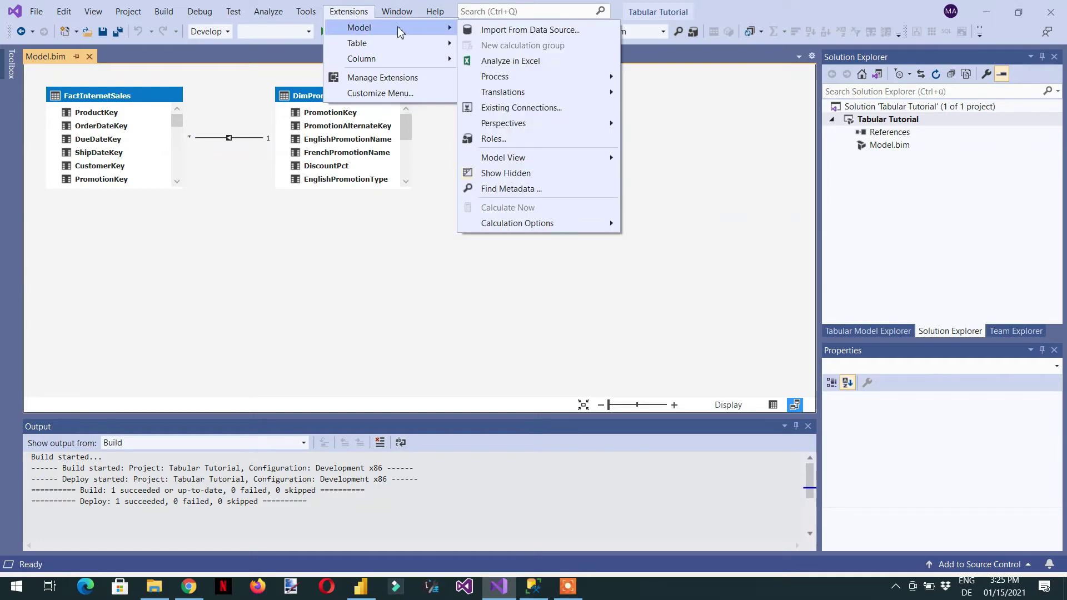
{"action": "mouse_move", "coordinate": [516, 93]}
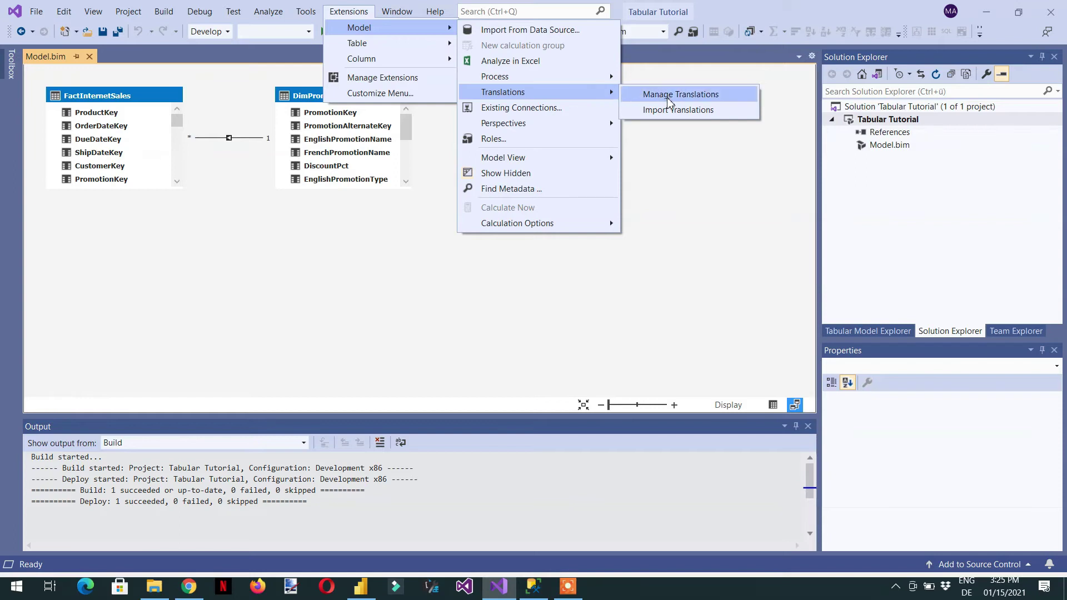
{"action": "left_click", "coordinate": [669, 115]}
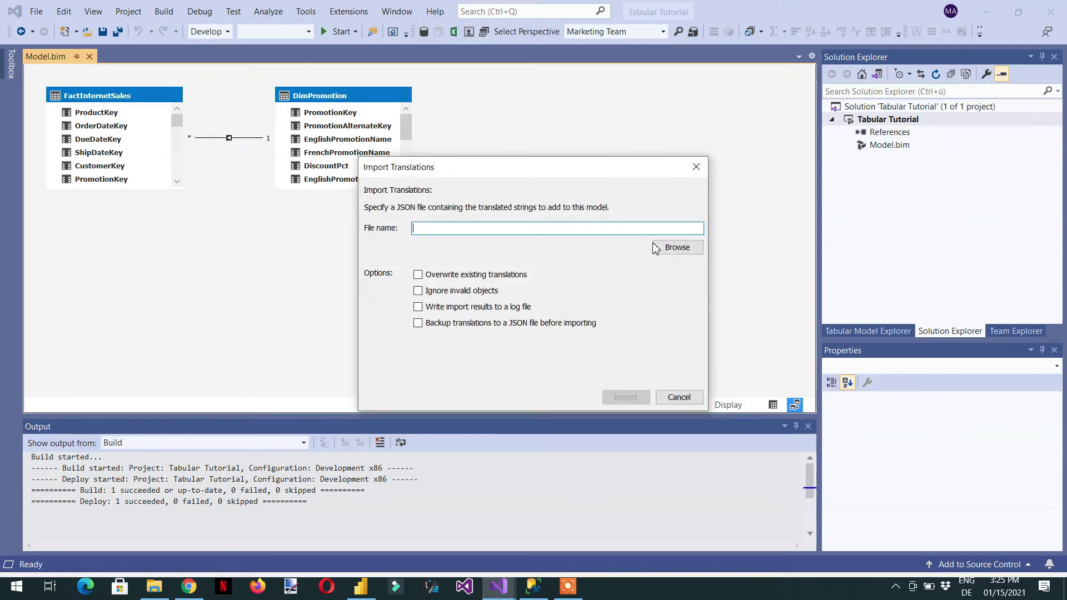
{"action": "left_click", "coordinate": [677, 249]}
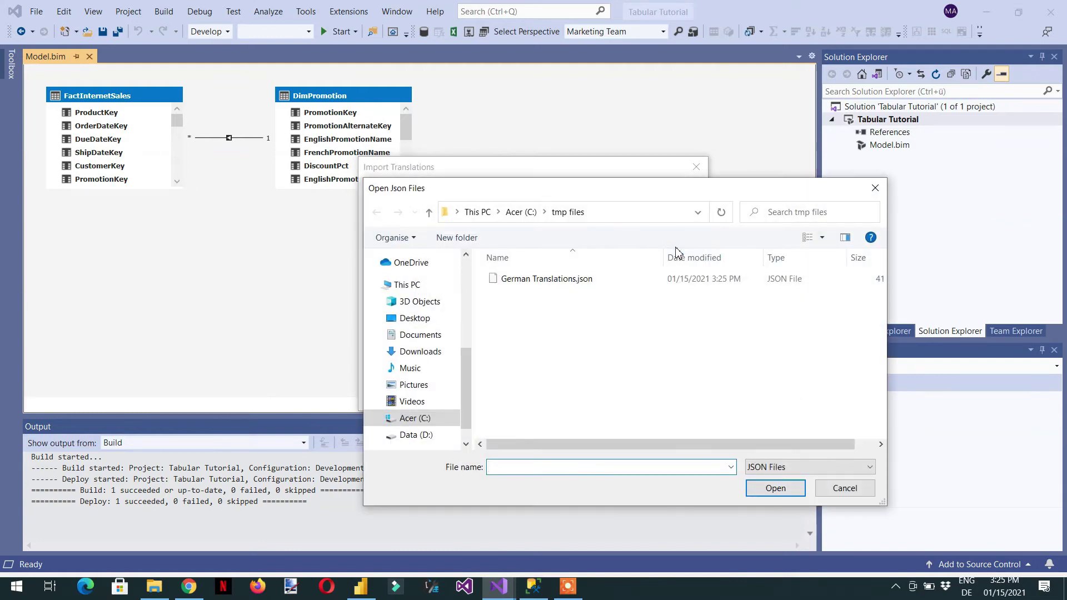
{"action": "left_click", "coordinate": [543, 279]}
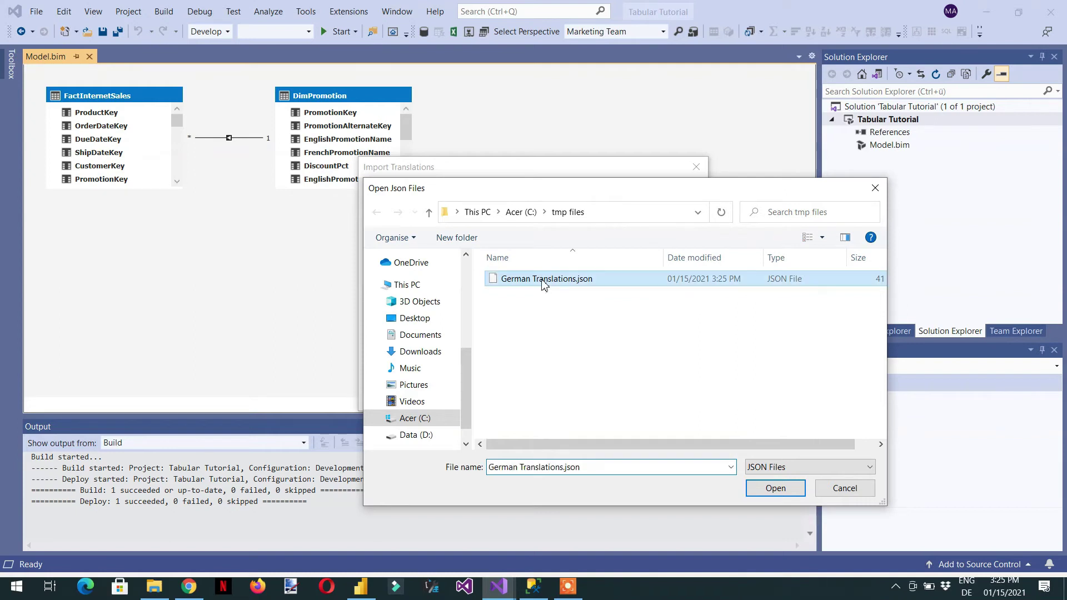
{"action": "left_click", "coordinate": [774, 488]}
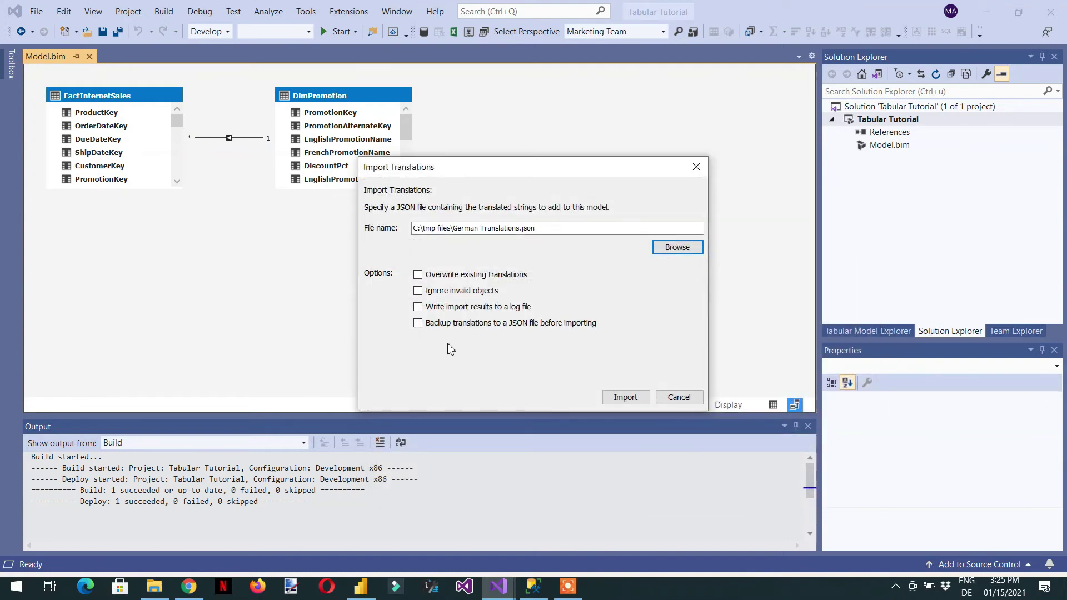
- Import the translations with overwriting of existing translations enabled, and dismiss the import result
{"action": "left_click", "coordinate": [419, 276]}
{"action": "left_click", "coordinate": [418, 292]}
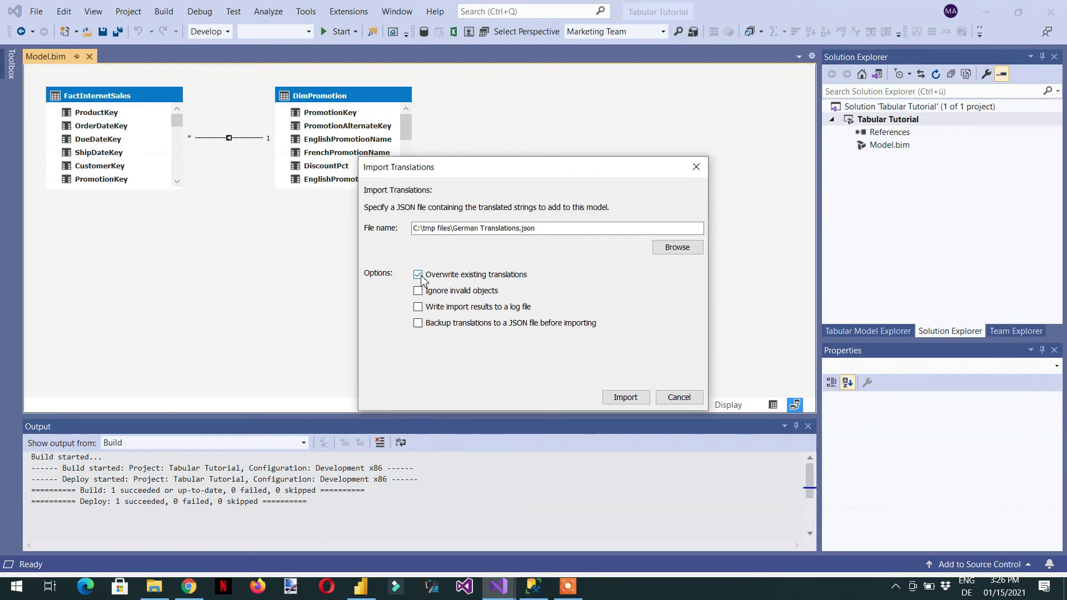
{"action": "left_click", "coordinate": [624, 397]}
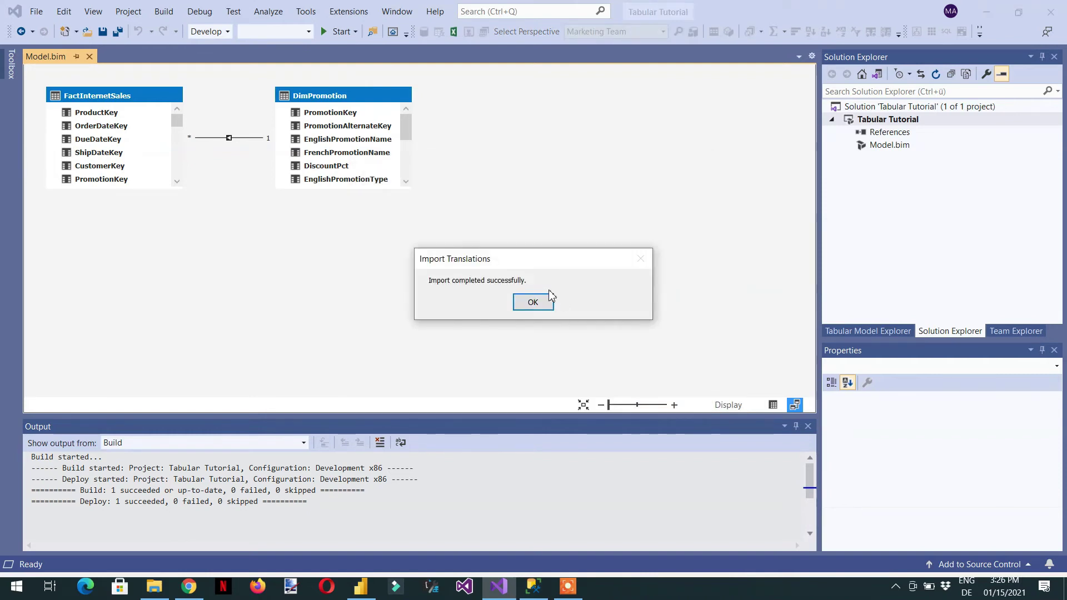
{"action": "left_click", "coordinate": [534, 308]}
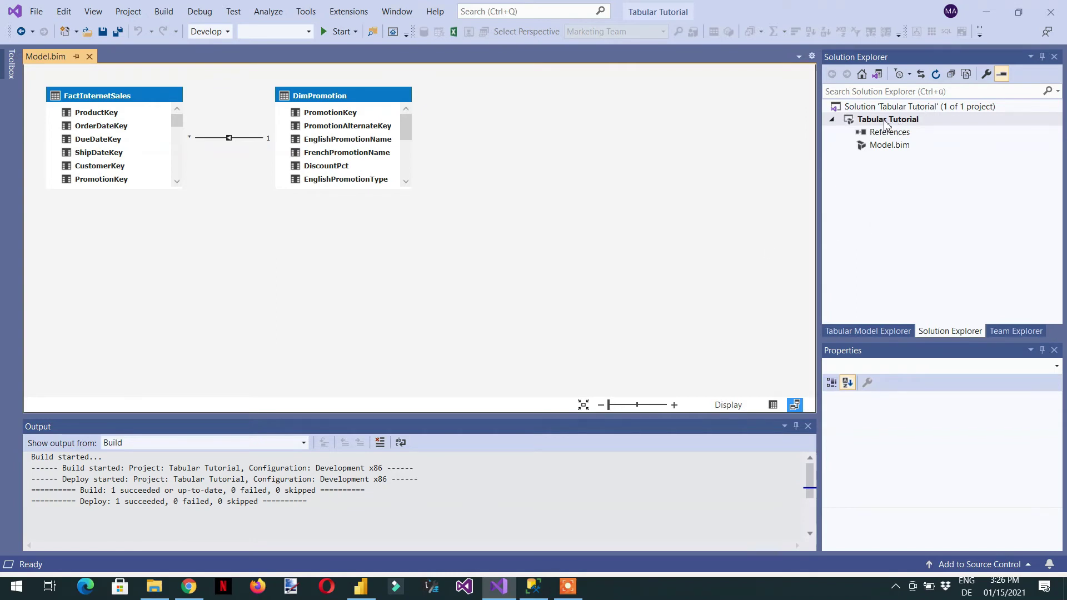
- Save the model and deploy the Tabular Tutorial project to the server
{"action": "left_click", "coordinate": [101, 34]}
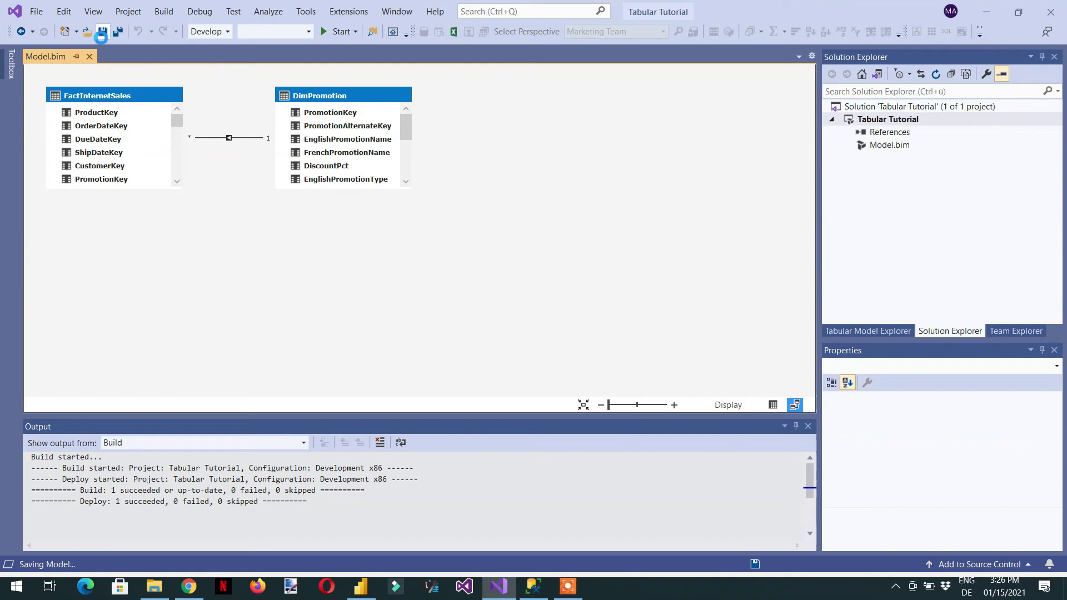
{"action": "right_click", "coordinate": [884, 123]}
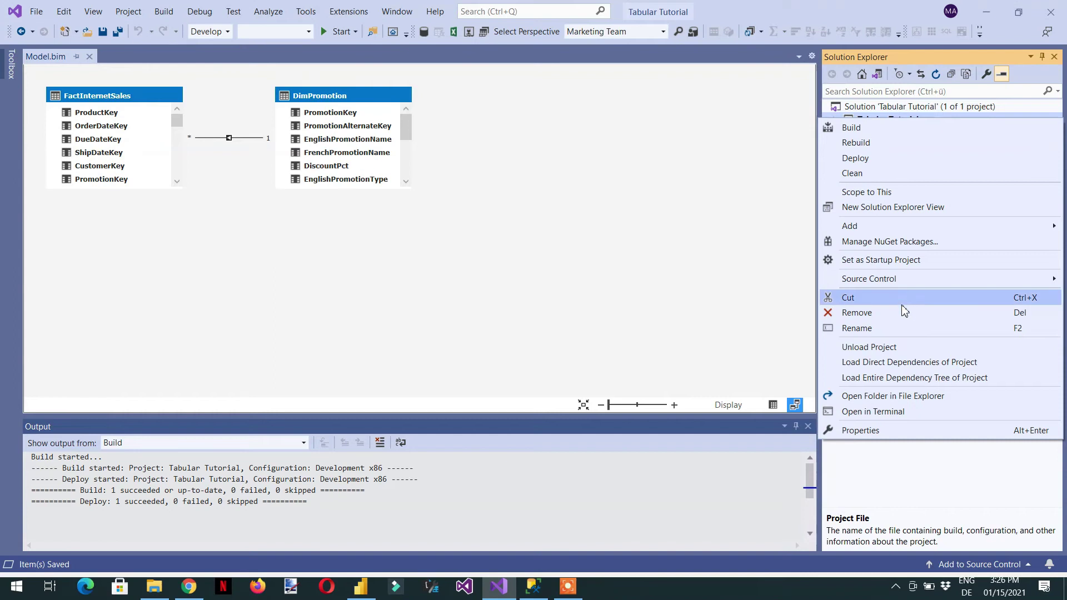
{"action": "left_click", "coordinate": [870, 160]}
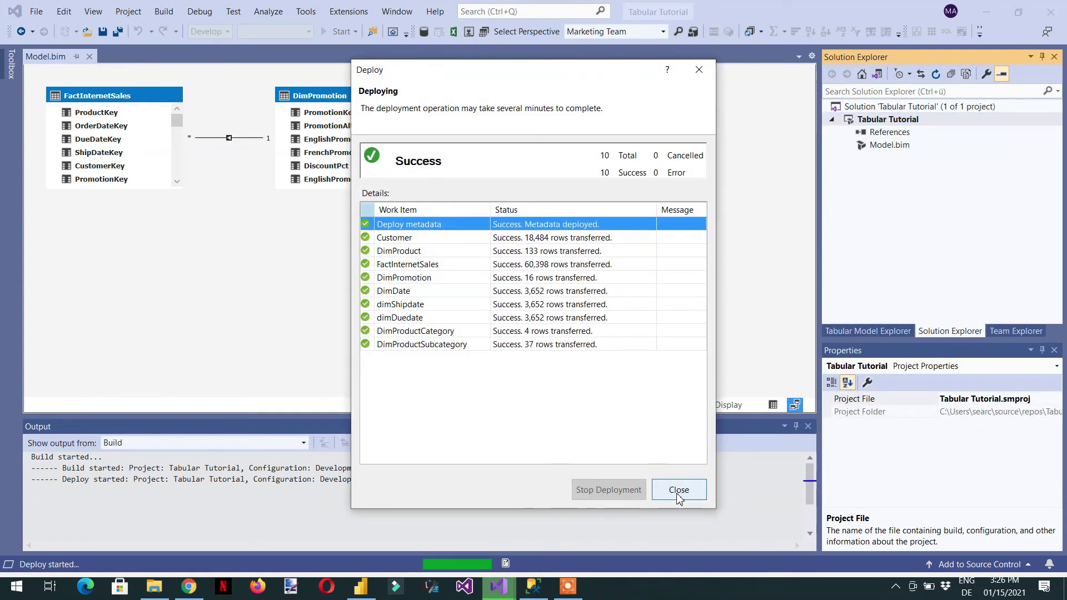
{"action": "left_click", "coordinate": [679, 490]}
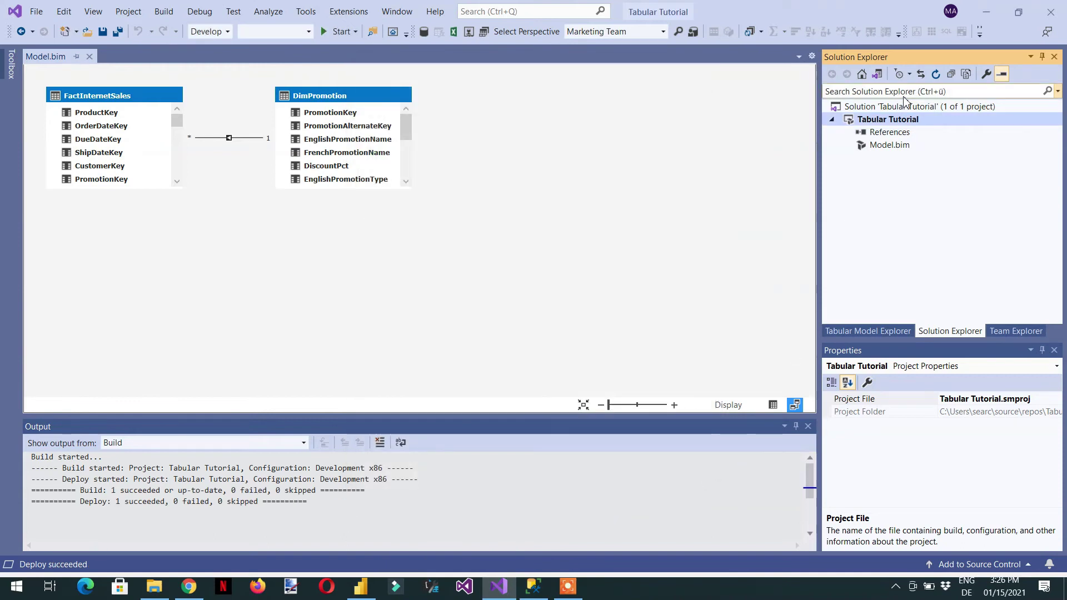
- Copy the deployment server name from the Tabular Tutorial project's properties, leaving the properties without changes
{"action": "left_click", "coordinate": [883, 110]}
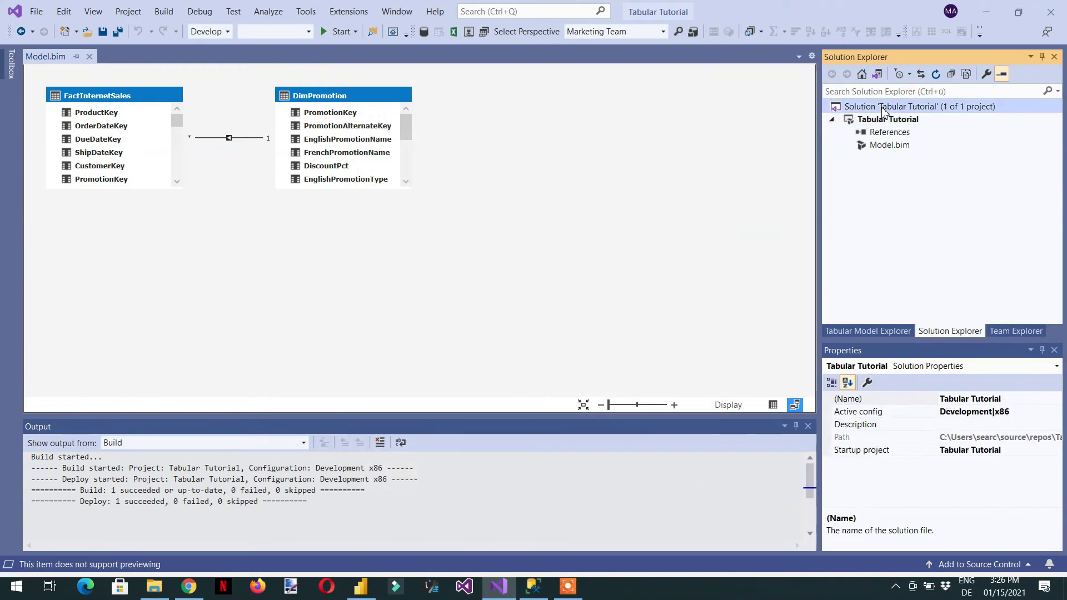
{"action": "left_click", "coordinate": [881, 122]}
{"action": "right_click", "coordinate": [882, 124]}
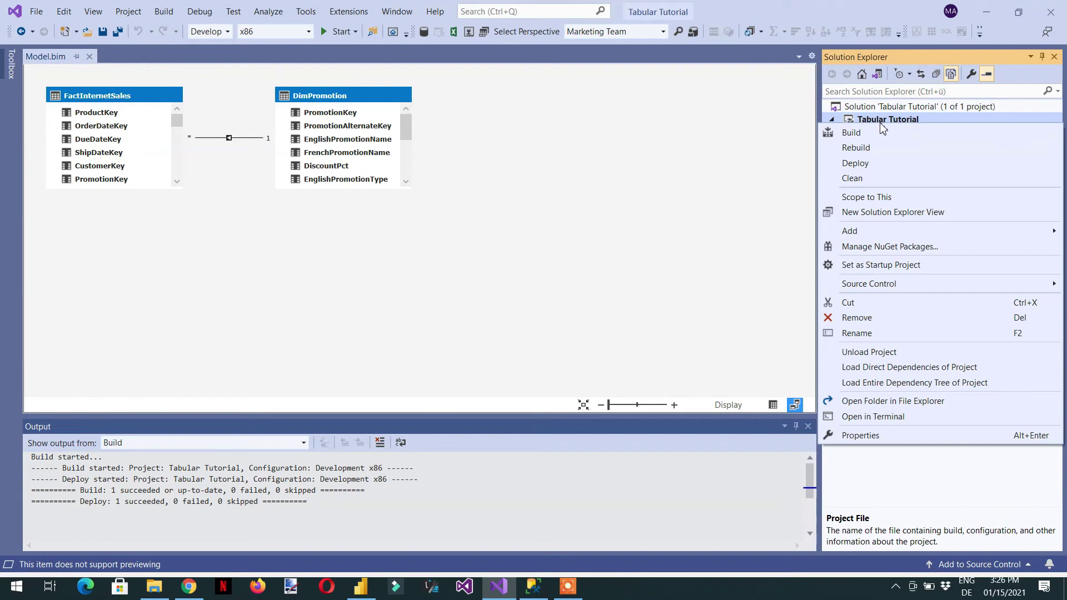
{"action": "left_click", "coordinate": [914, 436]}
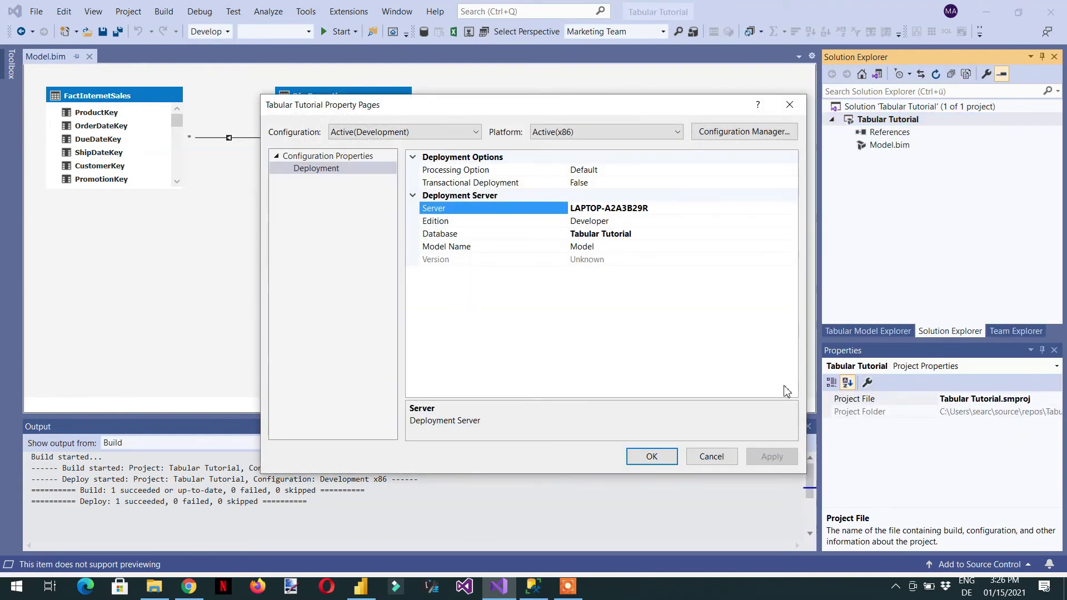
{"action": "left_click", "coordinate": [628, 208]}
{"action": "key", "text": "ctrl+c"}
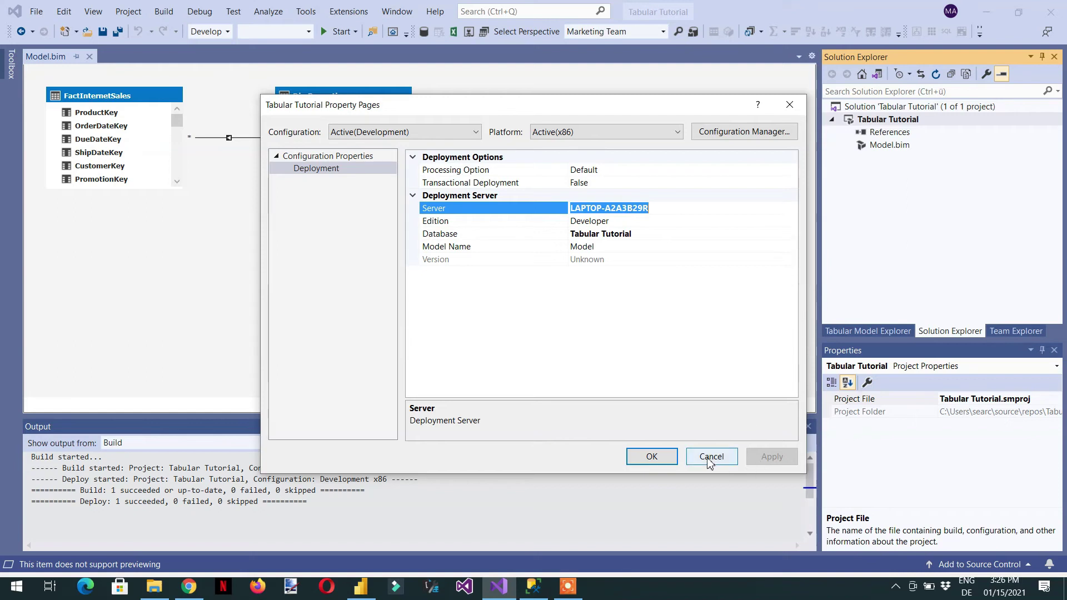
{"action": "left_click", "coordinate": [711, 455]}
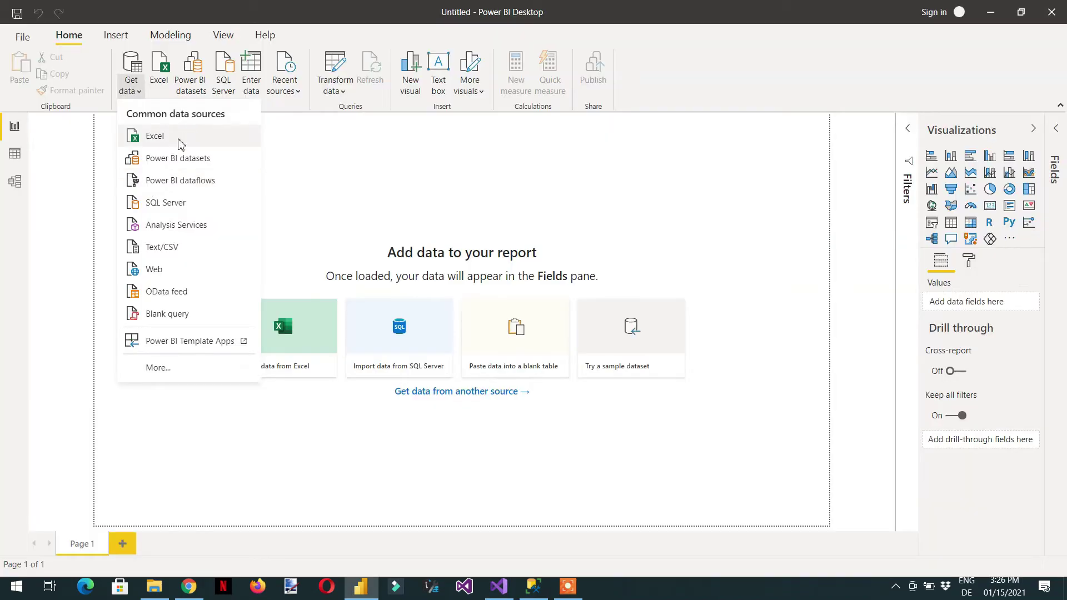
- Switch to Power BI Desktop and connect live to the Analysis Services server using the copied server name
{"action": "left_click", "coordinate": [178, 225]}
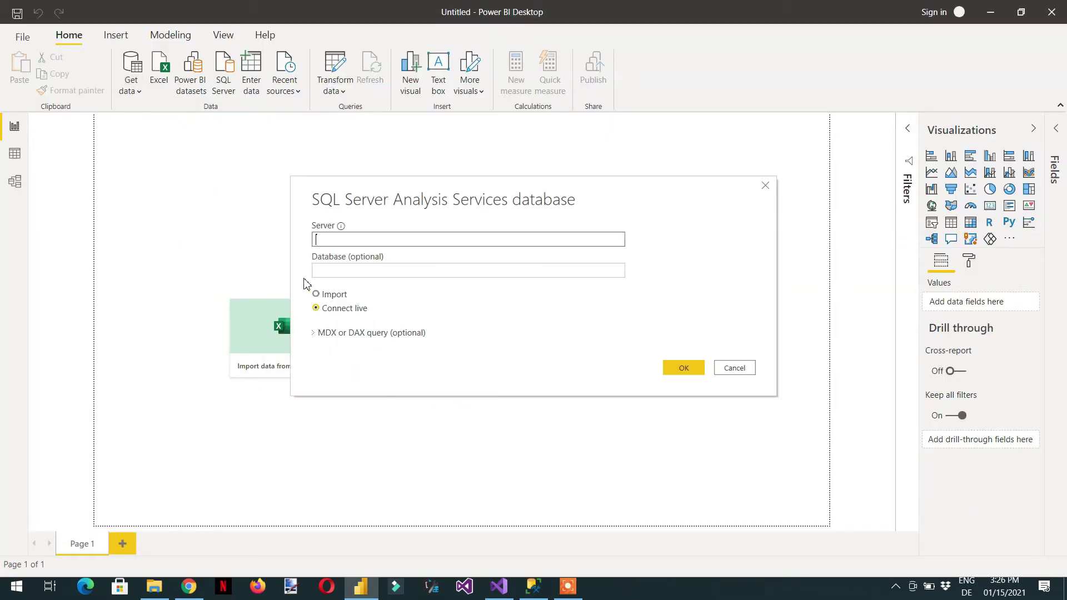
{"action": "key", "text": "ctrl+v"}
{"action": "left_click", "coordinate": [676, 367]}
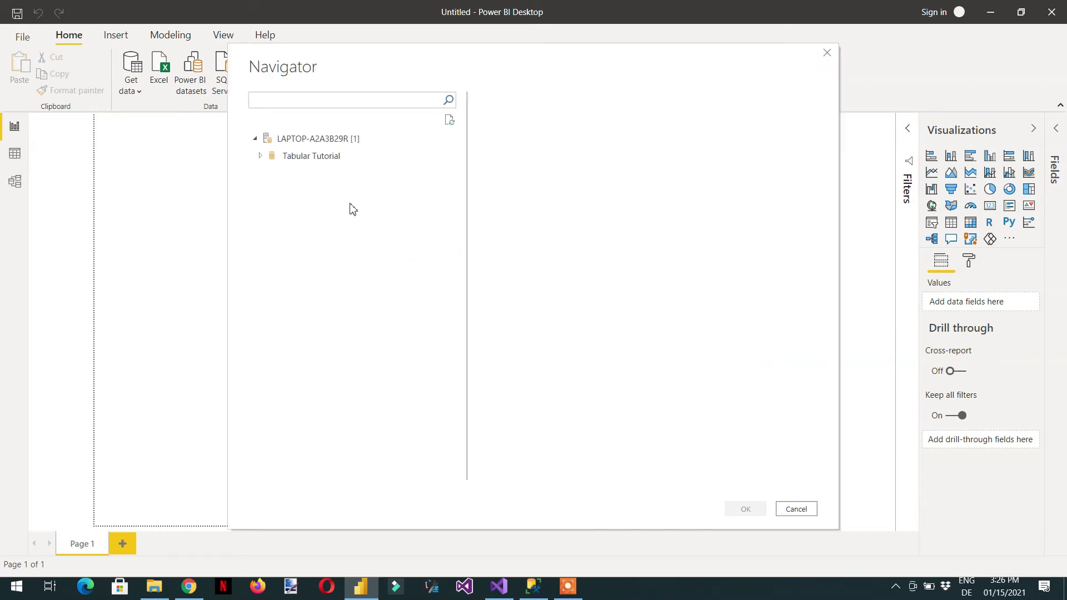
- Select Model in the Tabular Tutorial database and load it into the report as the live connection
{"action": "left_click", "coordinate": [260, 156]}
{"action": "left_click", "coordinate": [299, 177]}
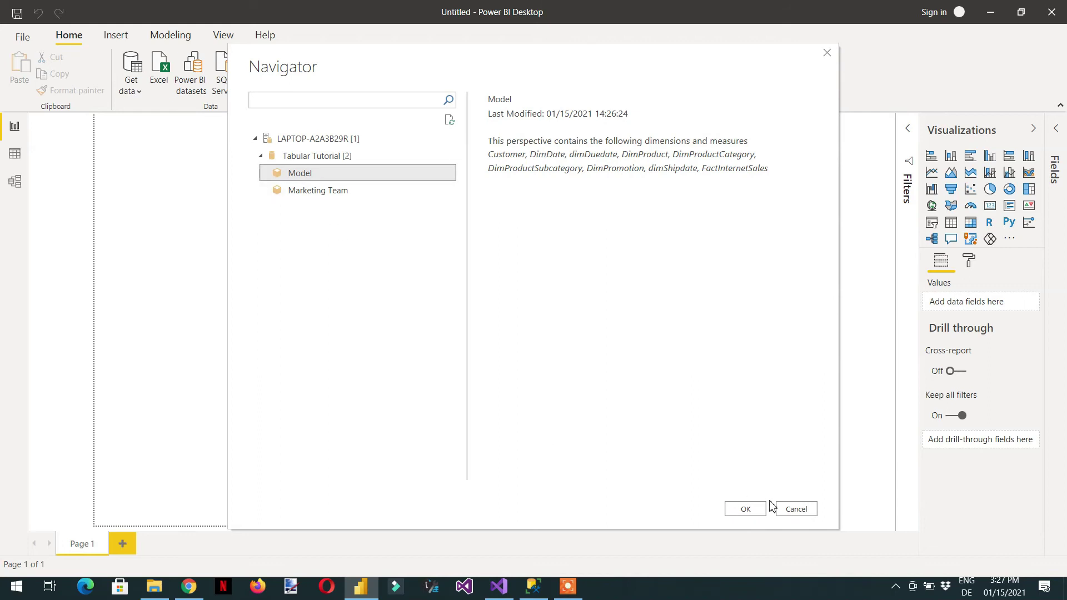
{"action": "left_click", "coordinate": [744, 509]}
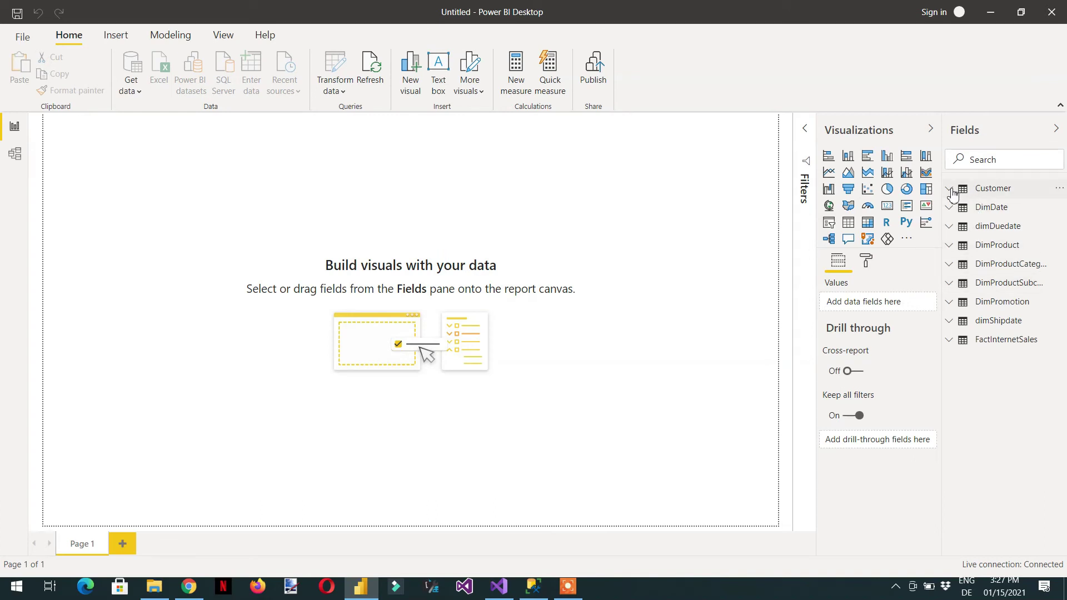
- Expand the Customer table in the report's field list and check the language of its table and field names
{"action": "left_click", "coordinate": [950, 191]}
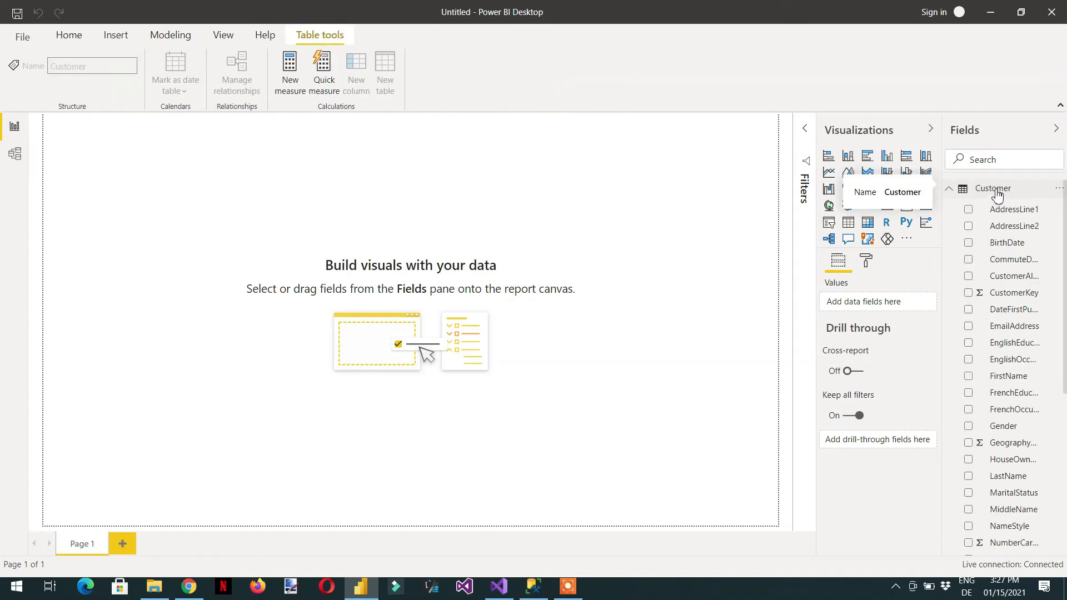
{"action": "left_click_drag", "start_coordinate": [1065, 239], "coordinate": [1066, 383]}
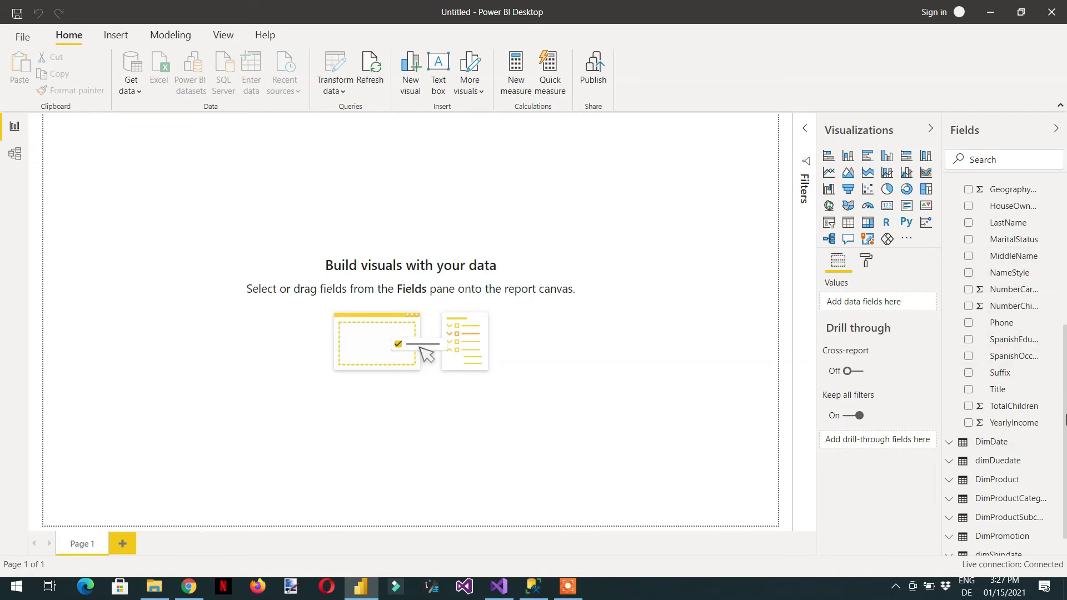
{"action": "left_click_drag", "start_coordinate": [1066, 426], "coordinate": [1056, 378]}
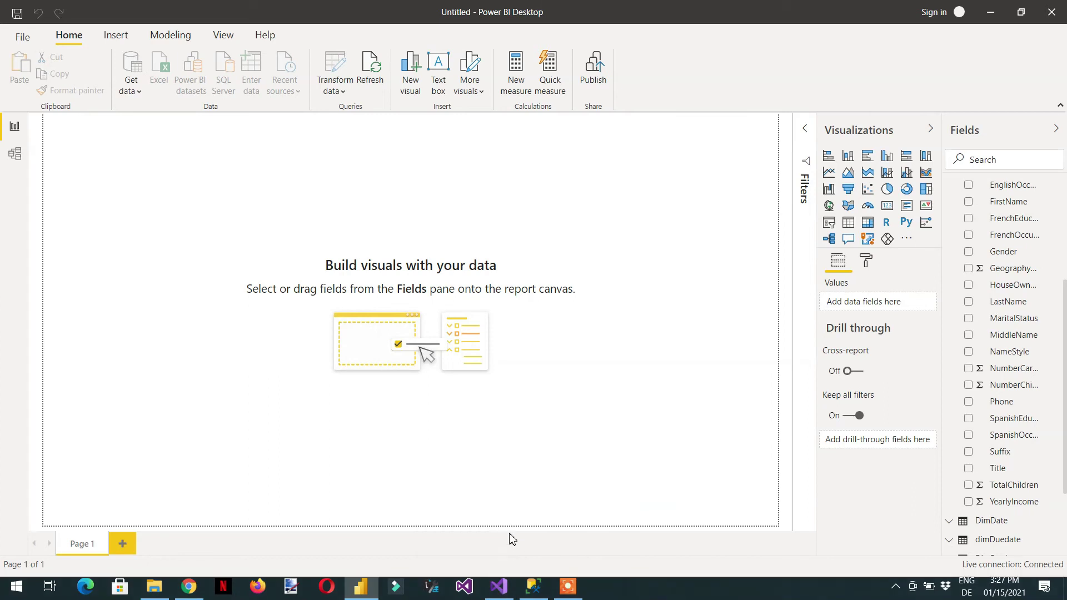
- Switch to Visual Studio and analyze the model in Excel using the default perspective and the German (Germany) culture, dismissing the activation notice
{"action": "mouse_move", "coordinate": [504, 587]}
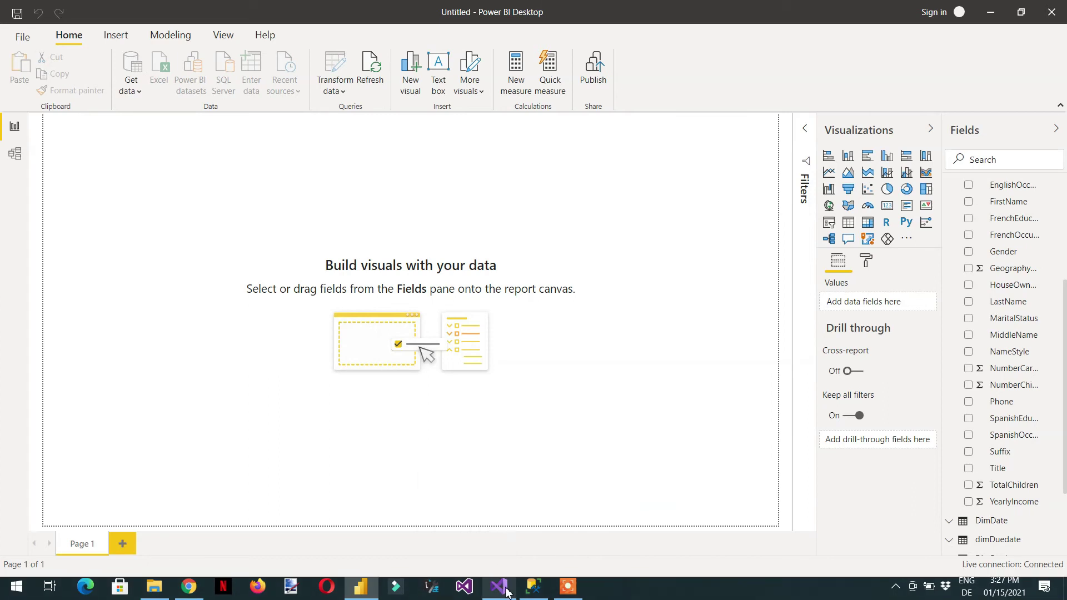
{"action": "left_click", "coordinate": [499, 587]}
{"action": "left_click", "coordinate": [447, 223]}
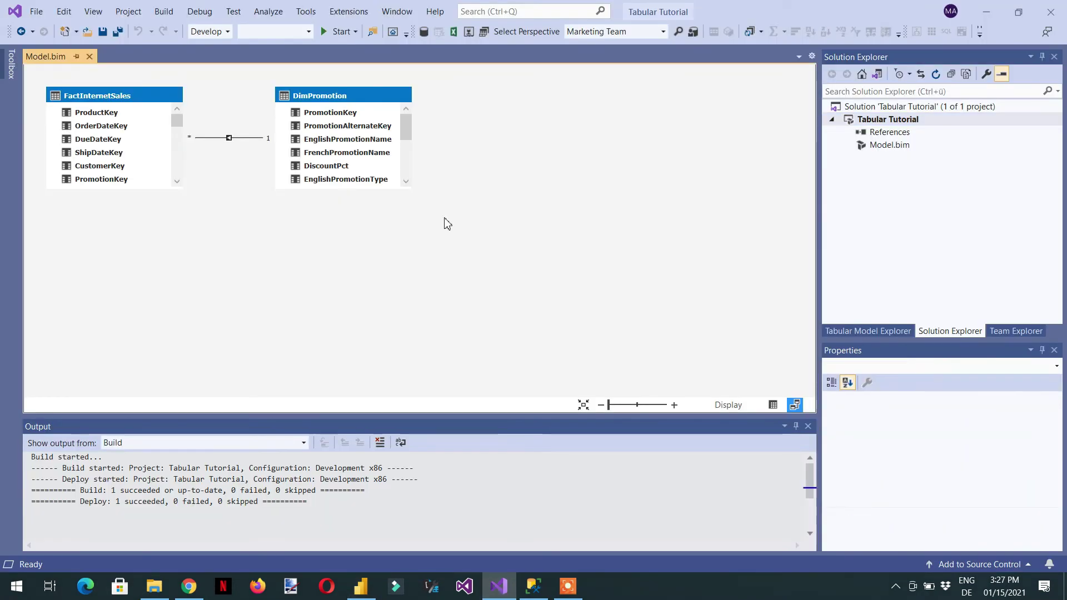
{"action": "left_click", "coordinate": [454, 36]}
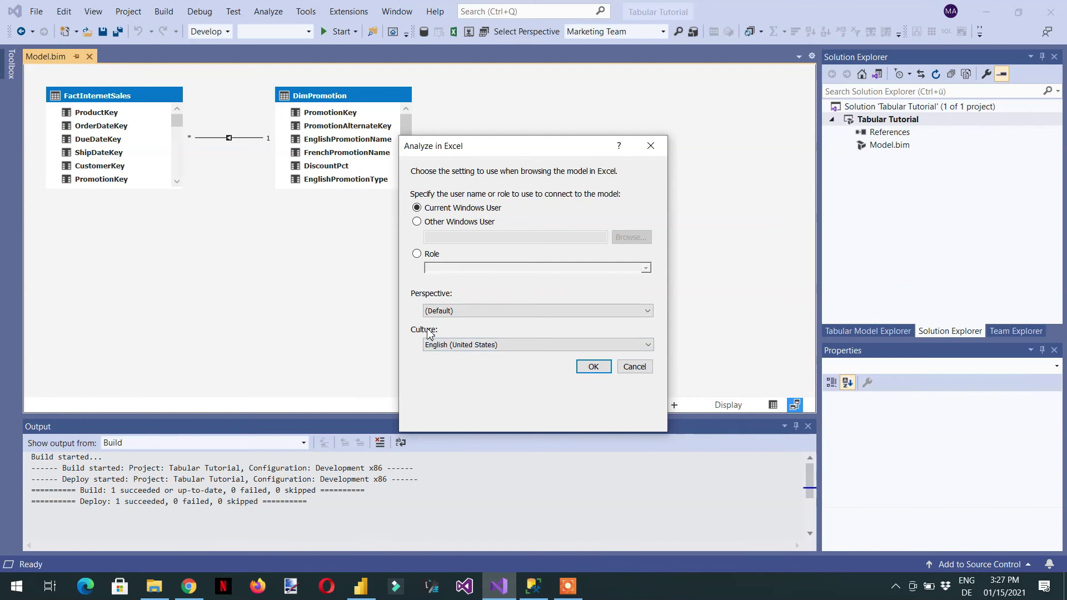
{"action": "left_click", "coordinate": [509, 310]}
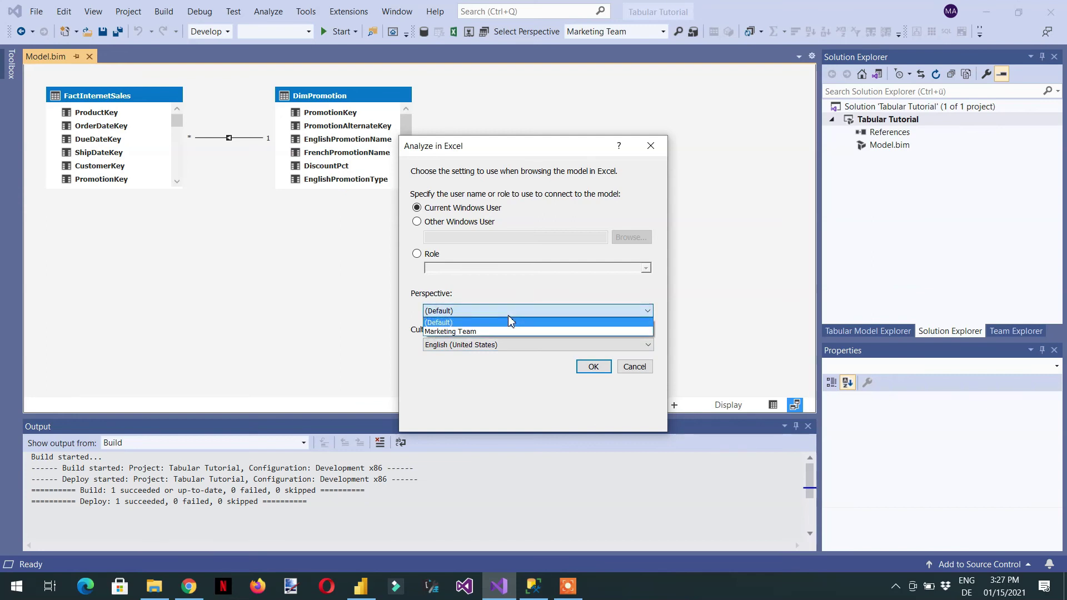
{"action": "left_click", "coordinate": [489, 298]}
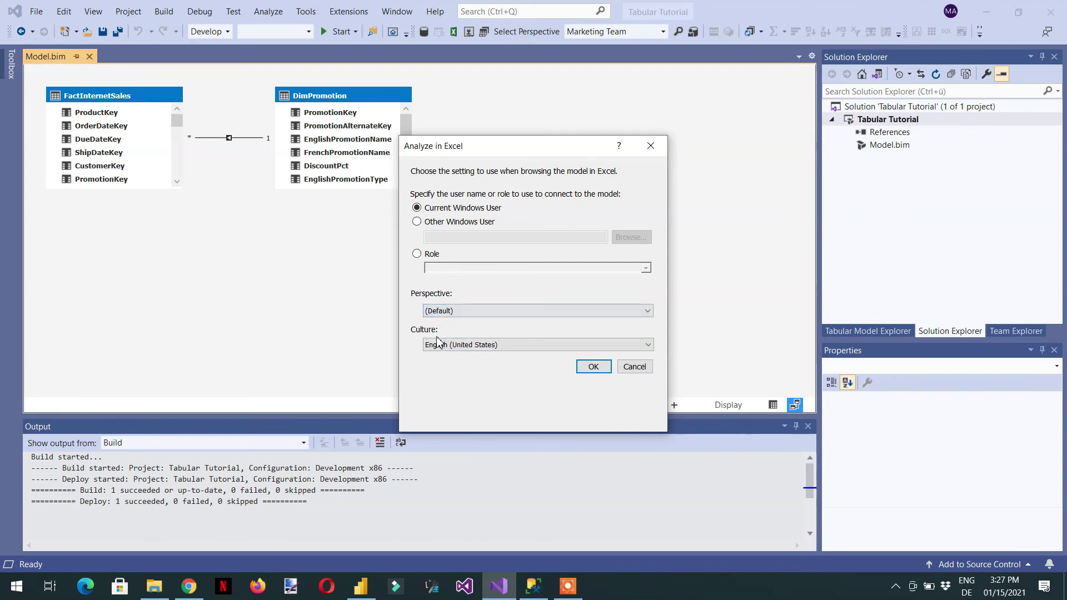
{"action": "left_click", "coordinate": [487, 346]}
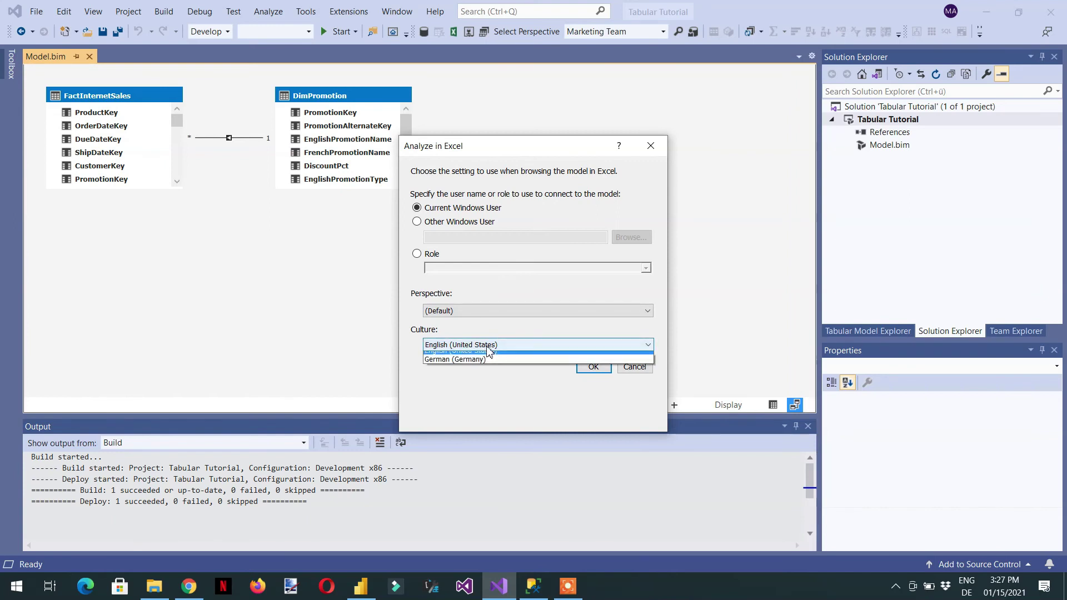
{"action": "left_click", "coordinate": [471, 367]}
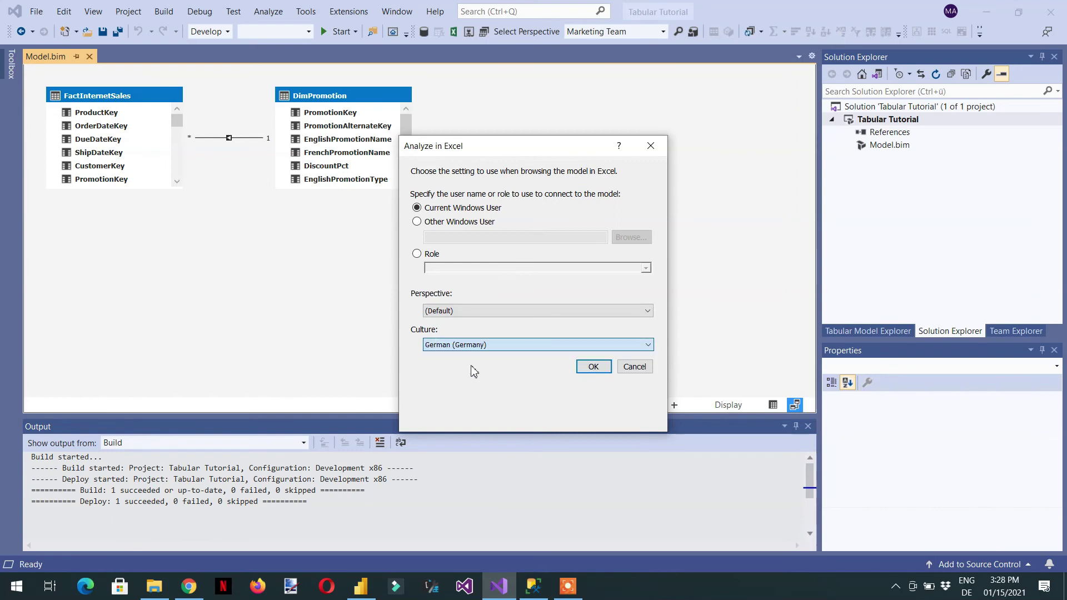
{"action": "left_click", "coordinate": [594, 367]}
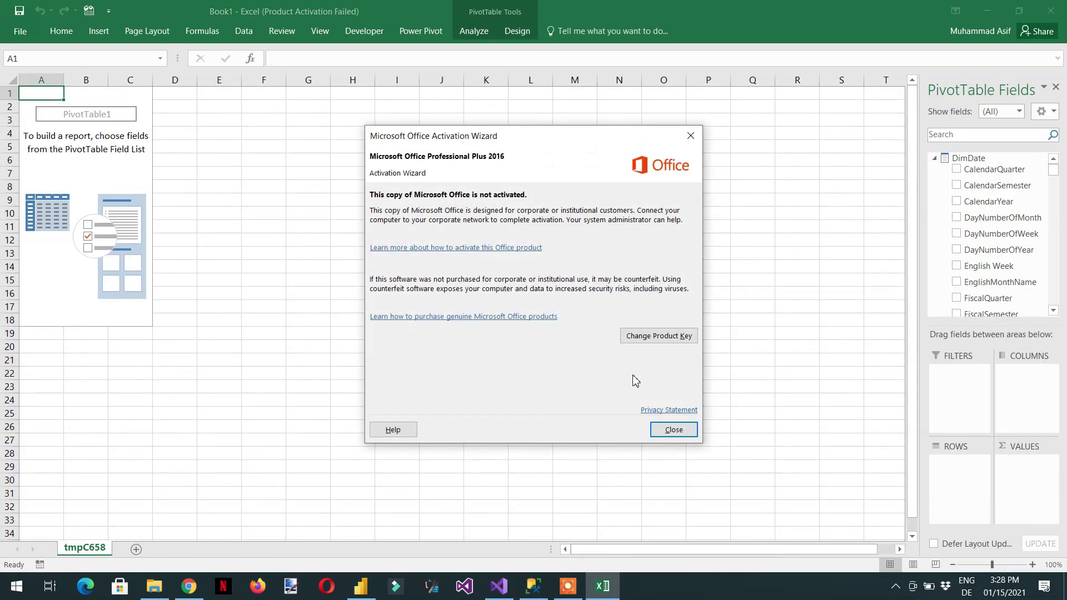
{"action": "left_click", "coordinate": [673, 429]}
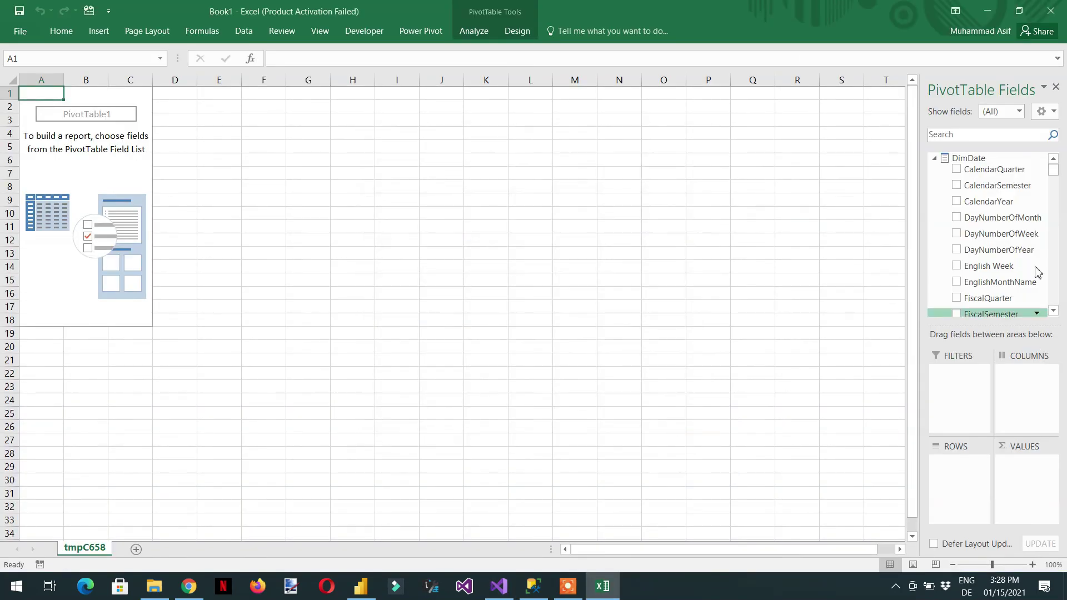
- Look through the Kunde table in the PivotTable field list for the translated table and column names
{"action": "left_click_drag", "start_coordinate": [1055, 175], "coordinate": [1055, 283]}
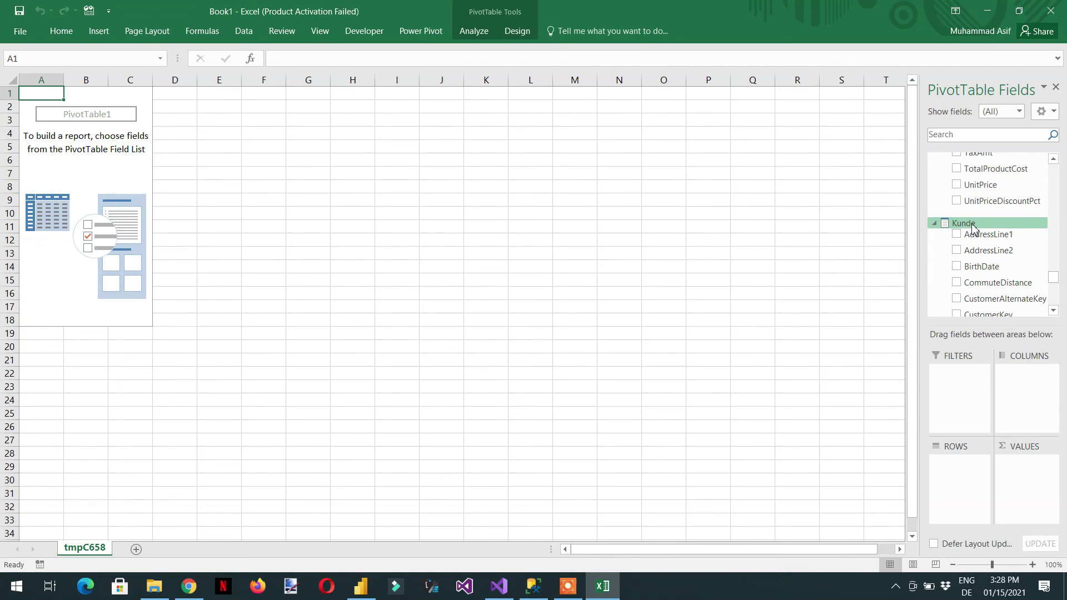
{"action": "left_click", "coordinate": [1053, 312]}
{"action": "left_click", "coordinate": [1053, 312]}
{"action": "left_click", "coordinate": [1054, 312]}
{"action": "left_click", "coordinate": [1053, 312]}
{"action": "left_click", "coordinate": [1054, 312]}
{"action": "left_click", "coordinate": [1053, 312]}
{"action": "left_click", "coordinate": [1054, 312]}
{"action": "left_click", "coordinate": [1053, 312]}
{"action": "left_click", "coordinate": [1053, 312]}
{"action": "left_click", "coordinate": [1054, 312]}
{"action": "left_click", "coordinate": [1053, 313]}
{"action": "left_click", "coordinate": [1053, 312]}
{"action": "left_click", "coordinate": [1053, 312]}
{"action": "left_click", "coordinate": [1053, 312]}
{"action": "left_click", "coordinate": [1054, 312]}
{"action": "left_click", "coordinate": [1053, 312]}
{"action": "left_click", "coordinate": [1054, 312]}
{"action": "left_click", "coordinate": [1054, 312]}
{"action": "left_click", "coordinate": [1054, 312]}
{"action": "left_click", "coordinate": [1053, 312]}
{"action": "left_click", "coordinate": [1054, 313]}
{"action": "left_click", "coordinate": [1054, 312]}
{"action": "left_click", "coordinate": [1053, 312]}
{"action": "left_click", "coordinate": [1053, 312]}
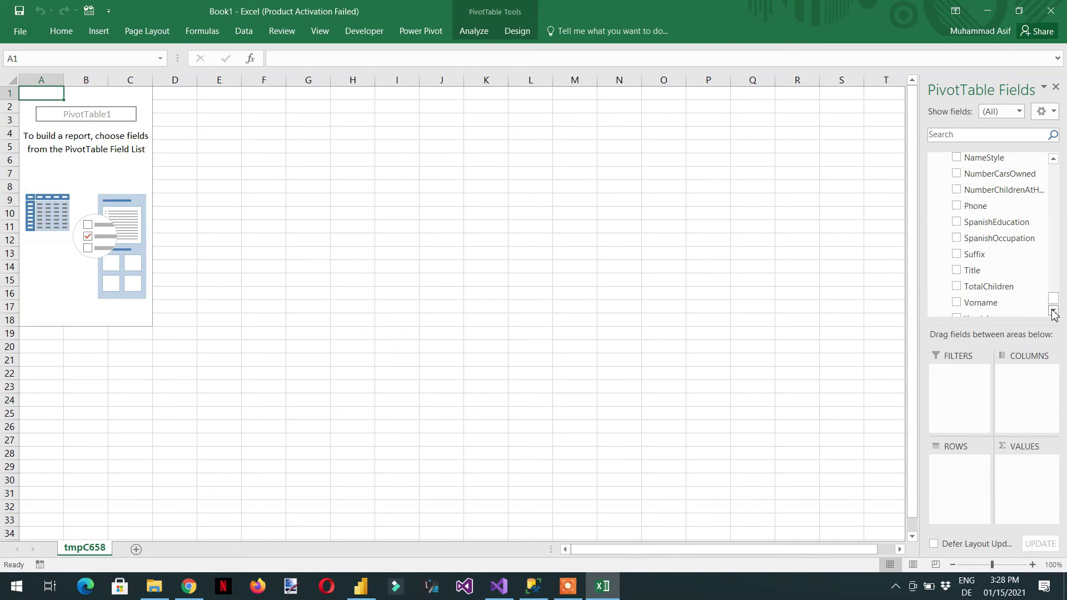
- Add the Vorname and Nachname fields to the PivotTable rows, with Nachname as the outer level
{"action": "left_click", "coordinate": [956, 303]}
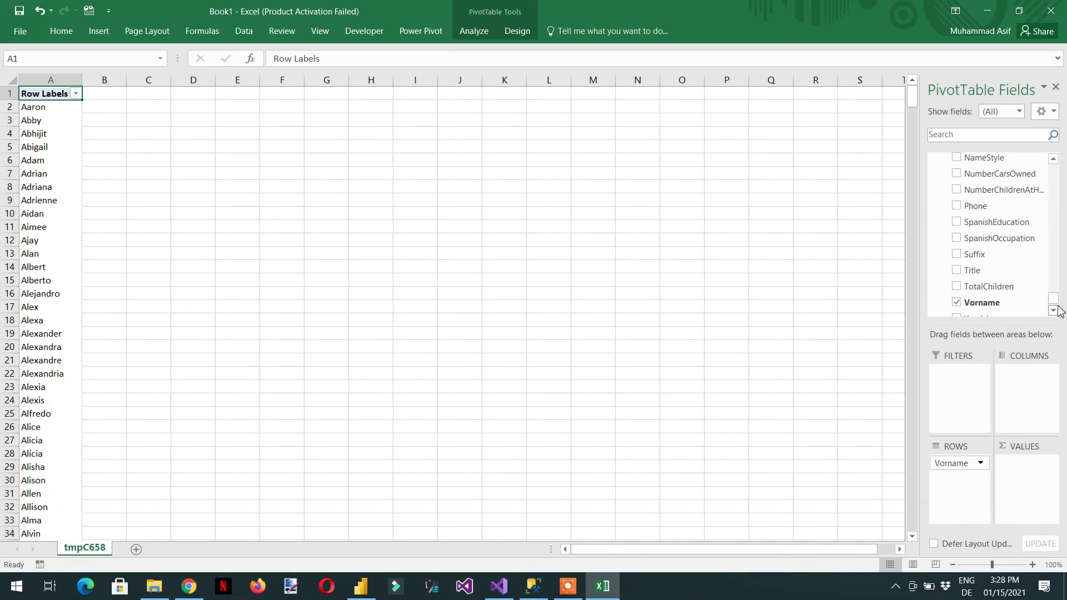
{"action": "left_click", "coordinate": [1053, 159]}
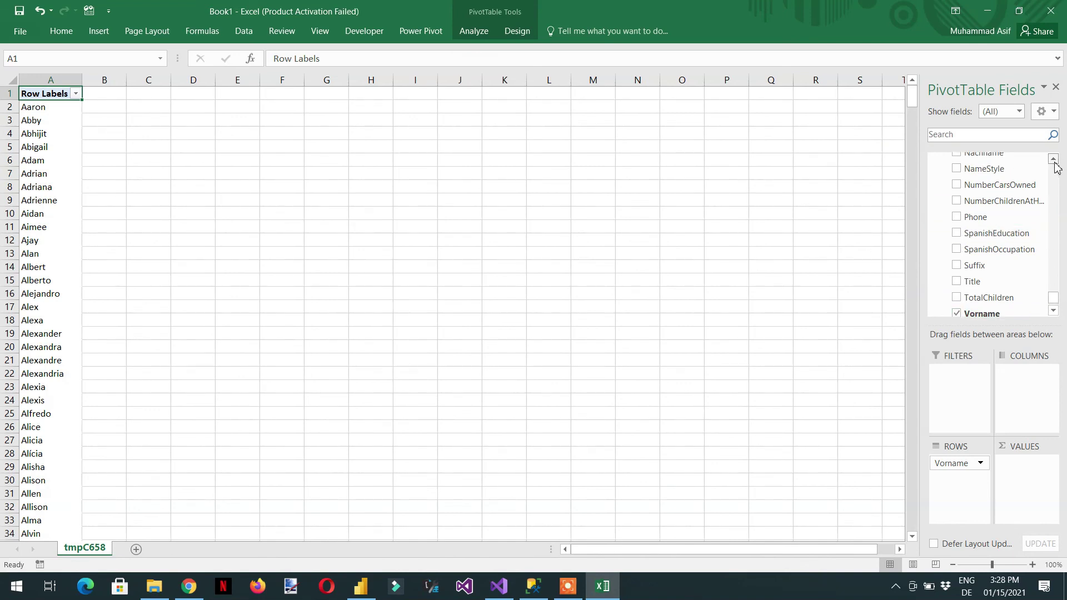
{"action": "left_click", "coordinate": [1053, 160]}
{"action": "left_click", "coordinate": [1052, 159]}
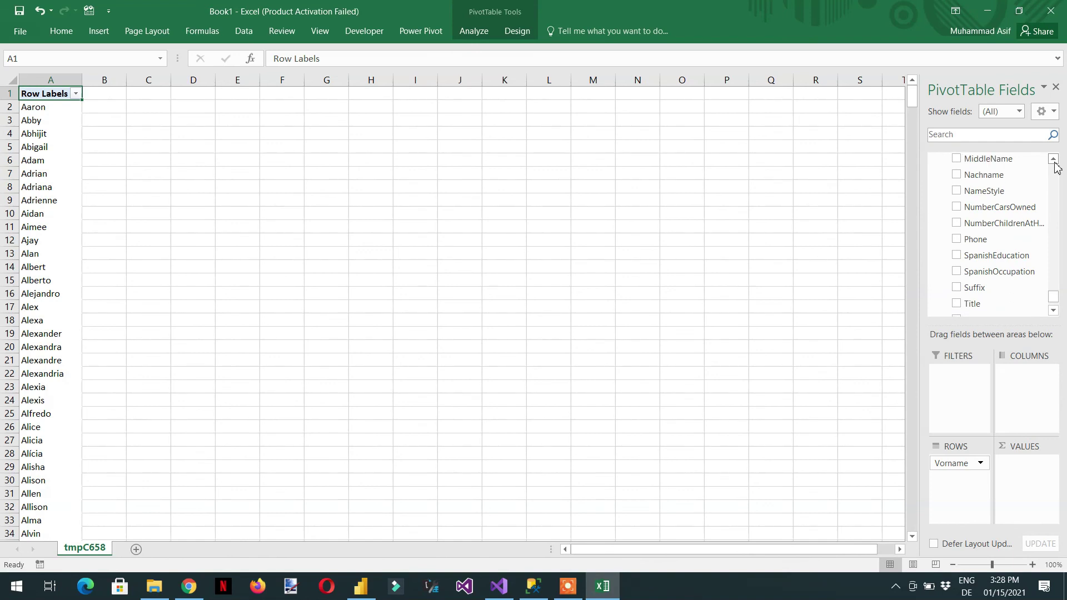
{"action": "left_click", "coordinate": [957, 175]}
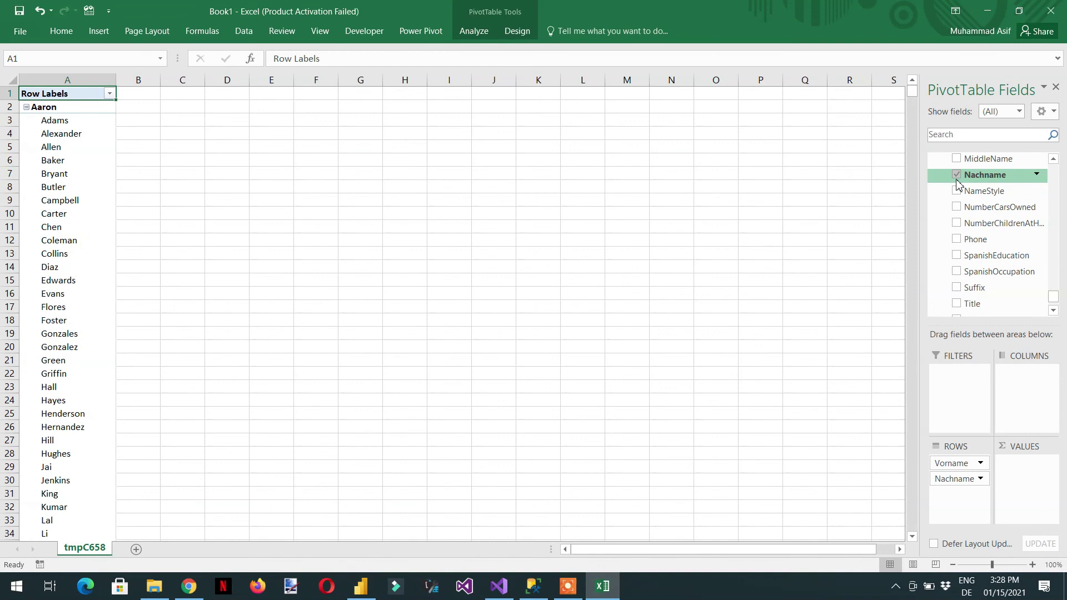
{"action": "left_click_drag", "start_coordinate": [951, 463], "coordinate": [995, 522]}
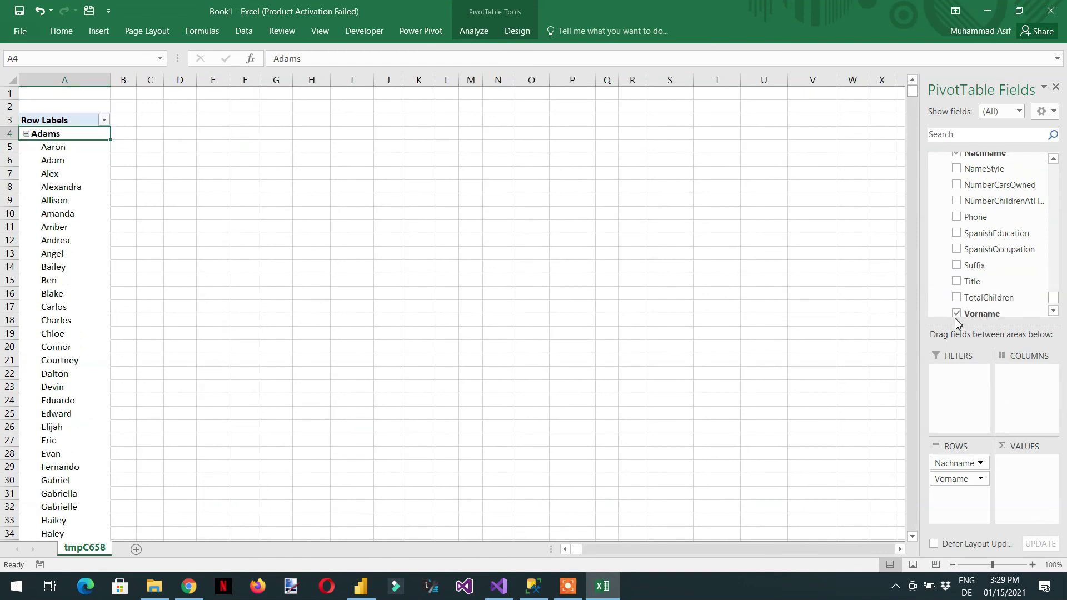
- Remove Nachname and Vorname from the PivotTable rows, and add only the Nachname field back
{"action": "left_click_drag", "start_coordinate": [952, 463], "coordinate": [847, 457]}
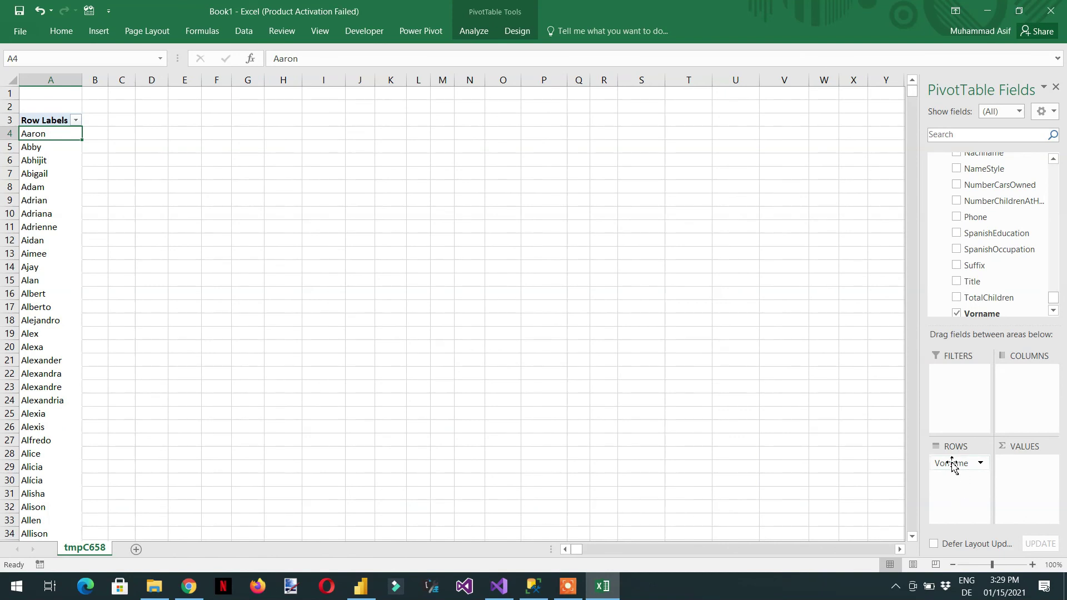
{"action": "left_click_drag", "start_coordinate": [951, 463], "coordinate": [836, 456]}
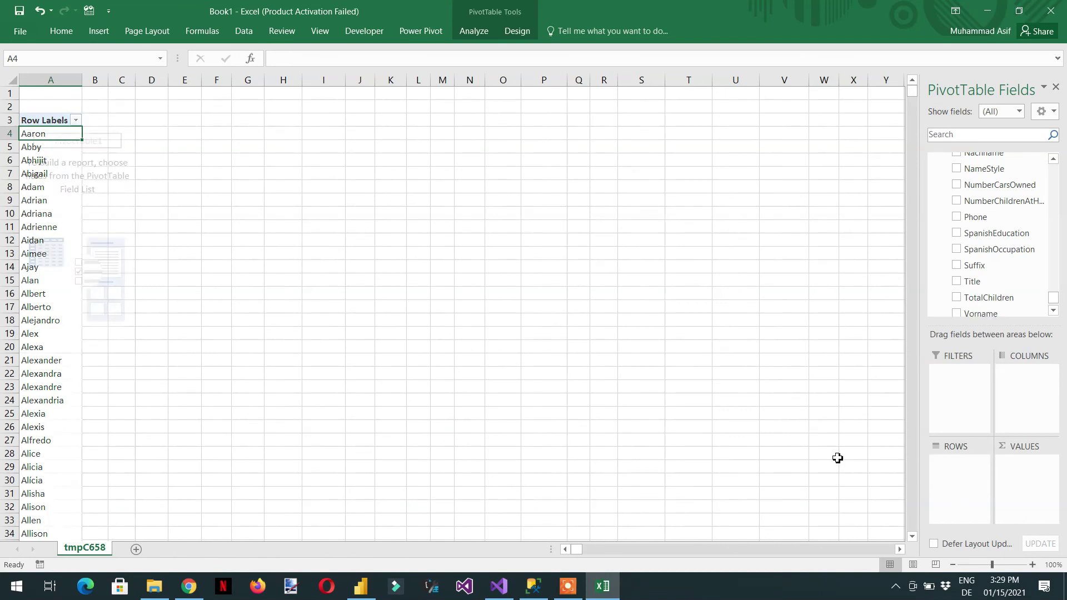
{"action": "left_click", "coordinate": [961, 157]}
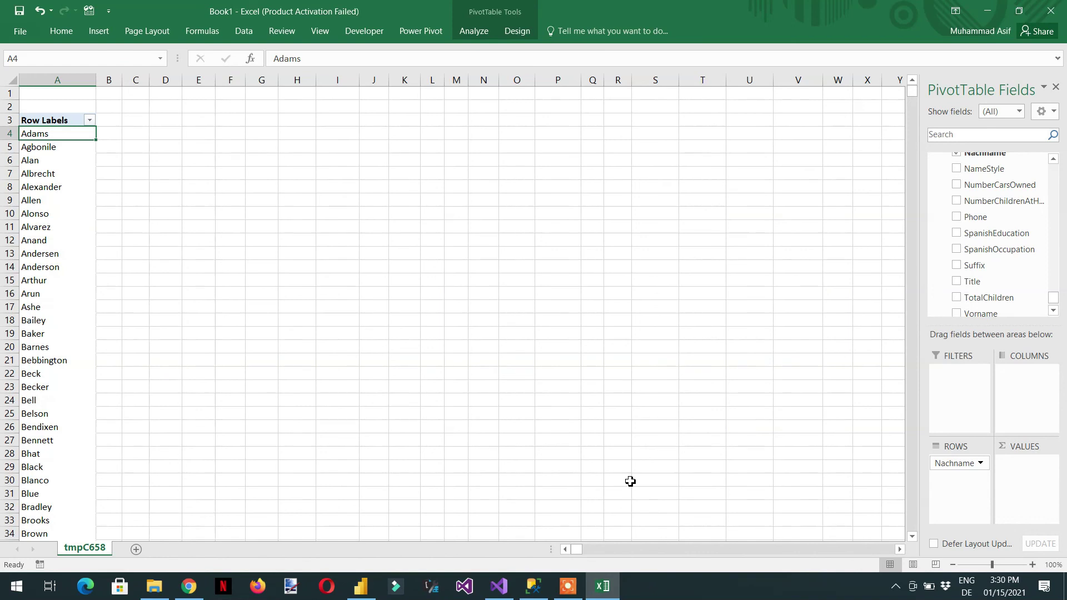
- Switch back to the Tabular Tutorial model in Visual Studio
{"action": "left_click", "coordinate": [498, 587]}
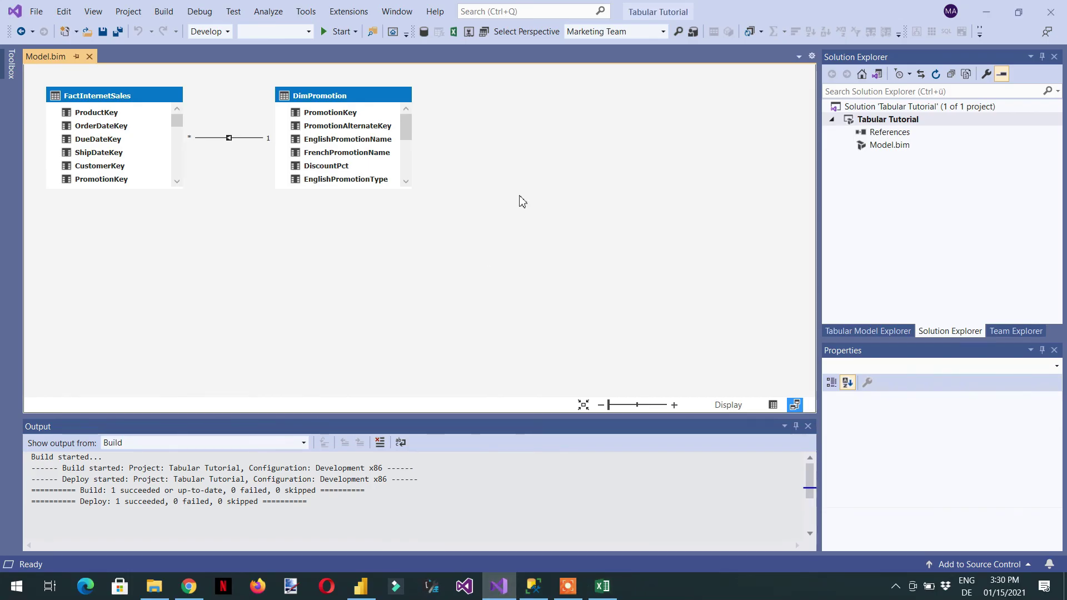